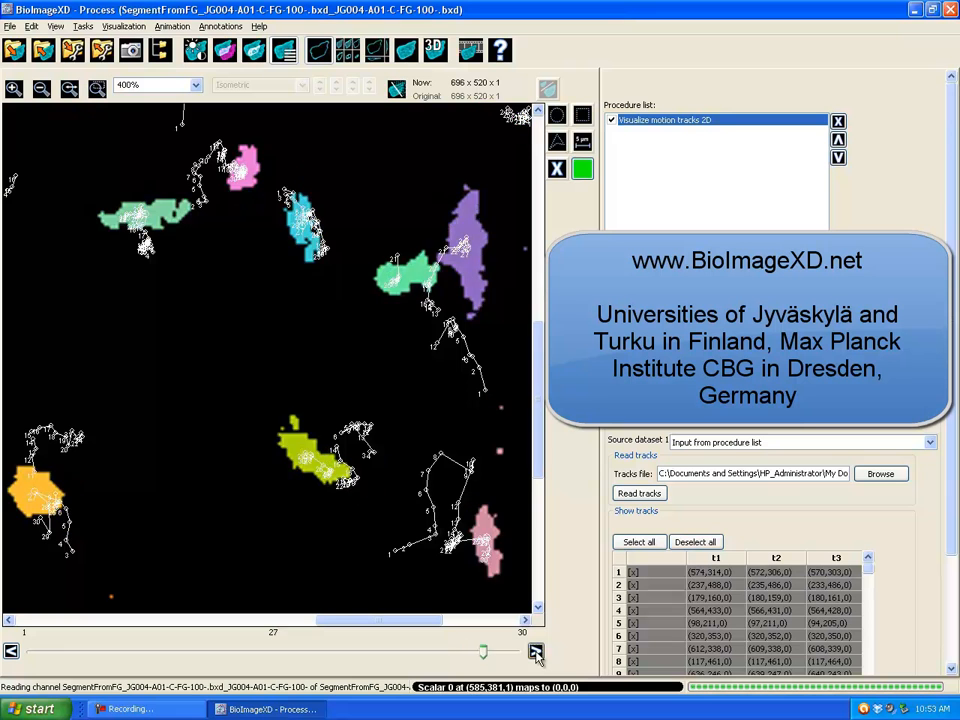
Step through the time points of the JG004-A01 time series to examine how the cells move along the overlaid motion tracks
click(12, 651)
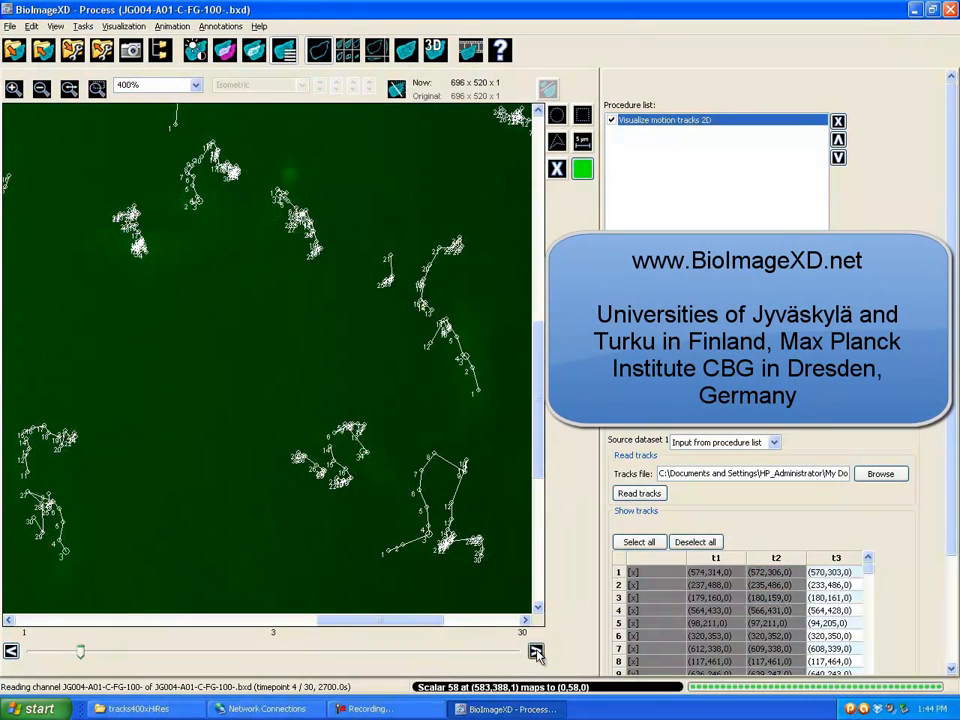
click(538, 654)
click(538, 654)
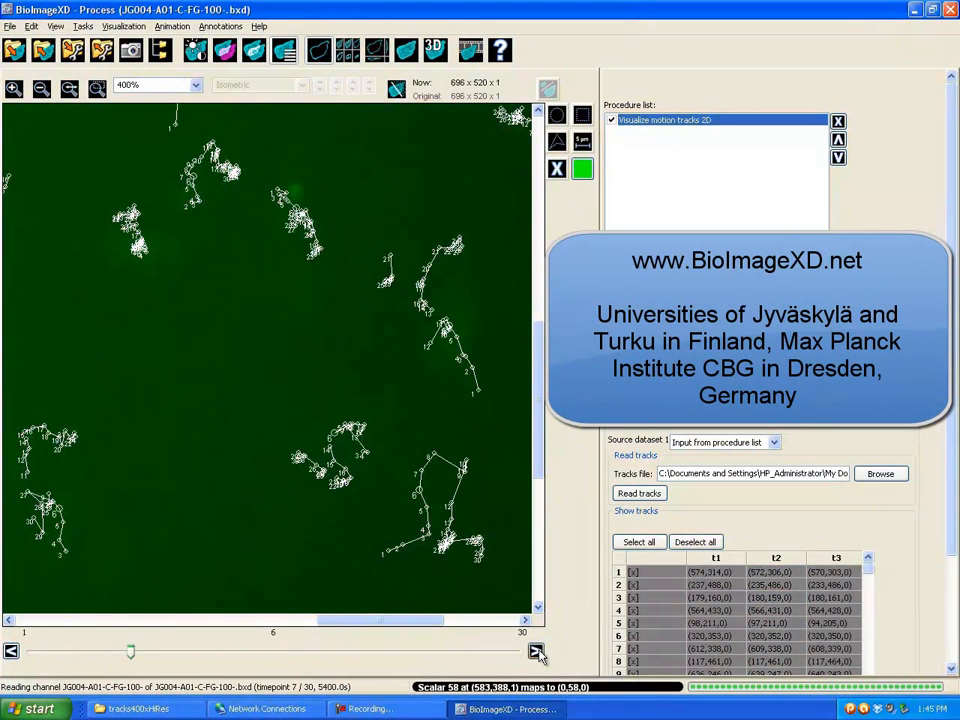
click(538, 654)
click(538, 654)
click(535, 654)
click(535, 654)
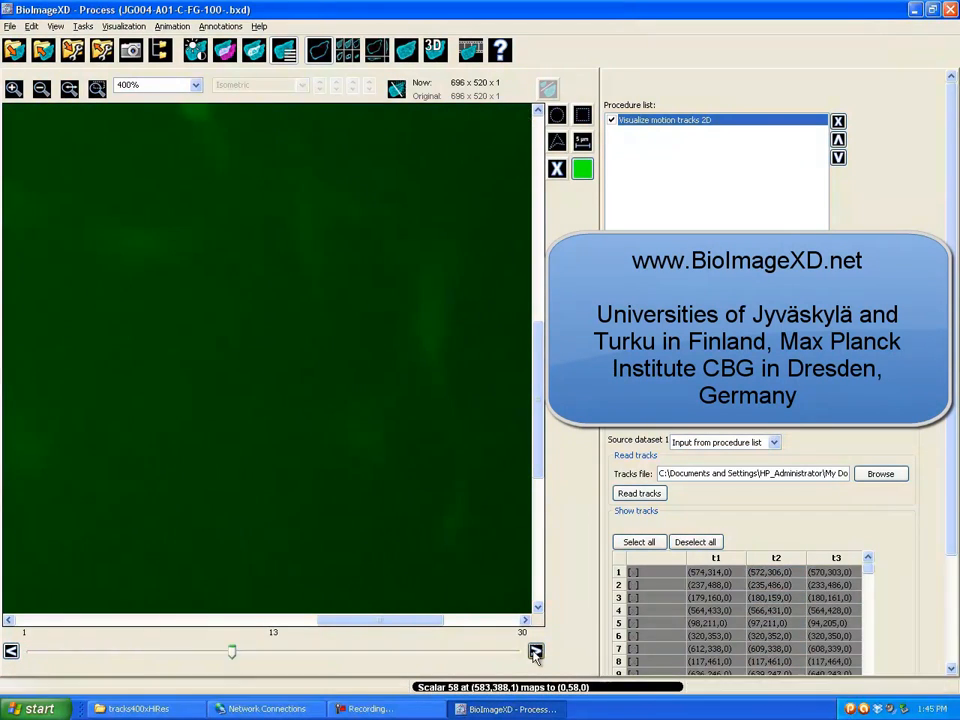
click(535, 654)
click(535, 654)
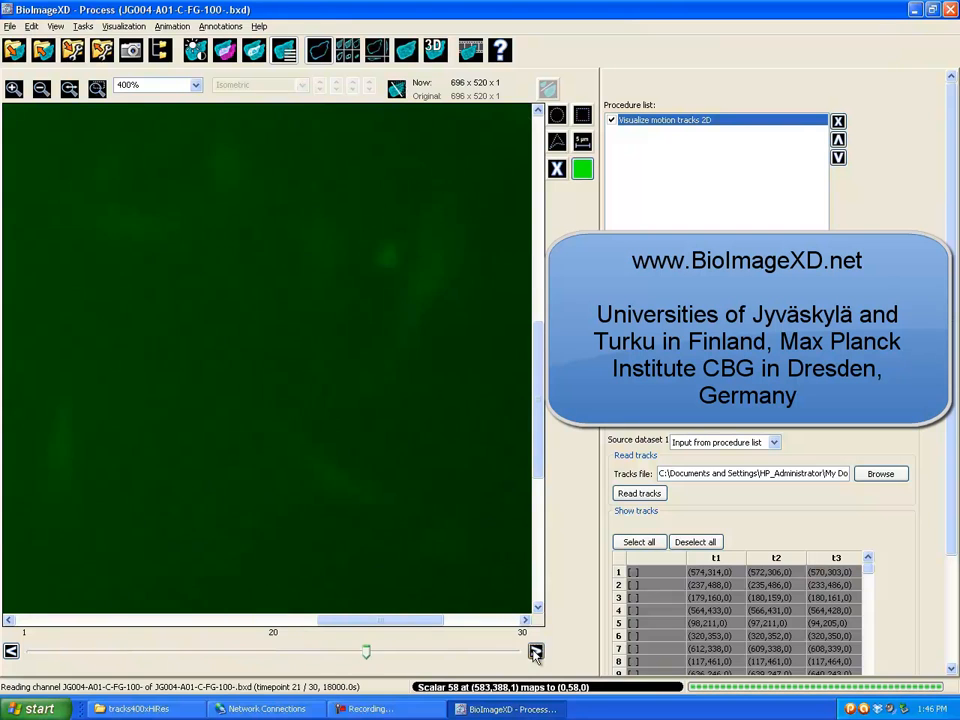
click(535, 654)
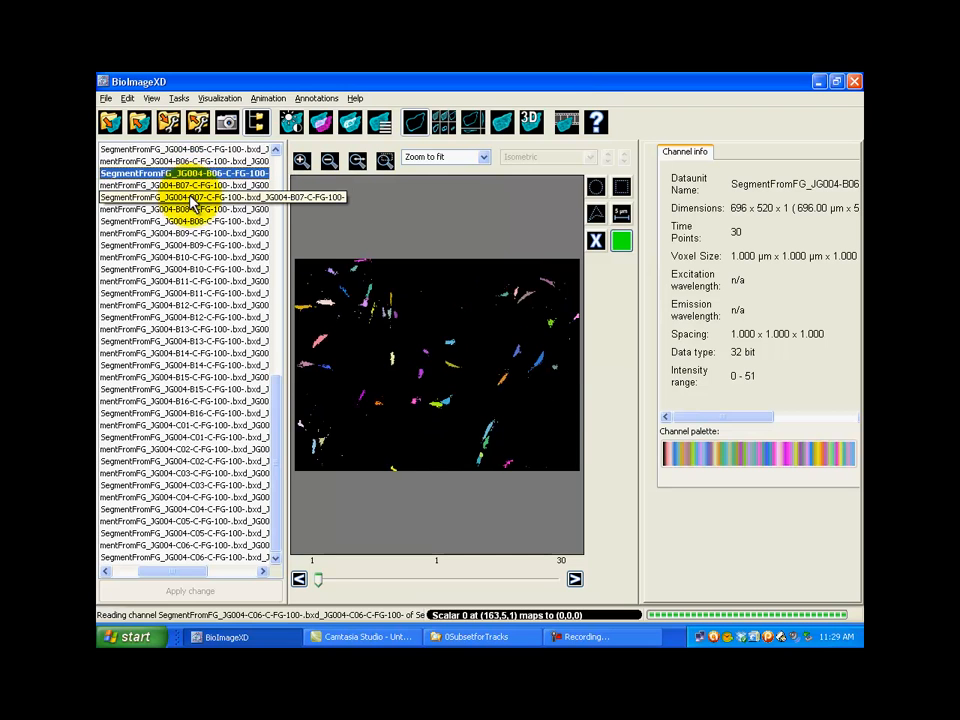
Browse the segmented datasets from JG004-B07 to JG004-B13 one after another to examine their labelled cells
click(193, 198)
click(191, 220)
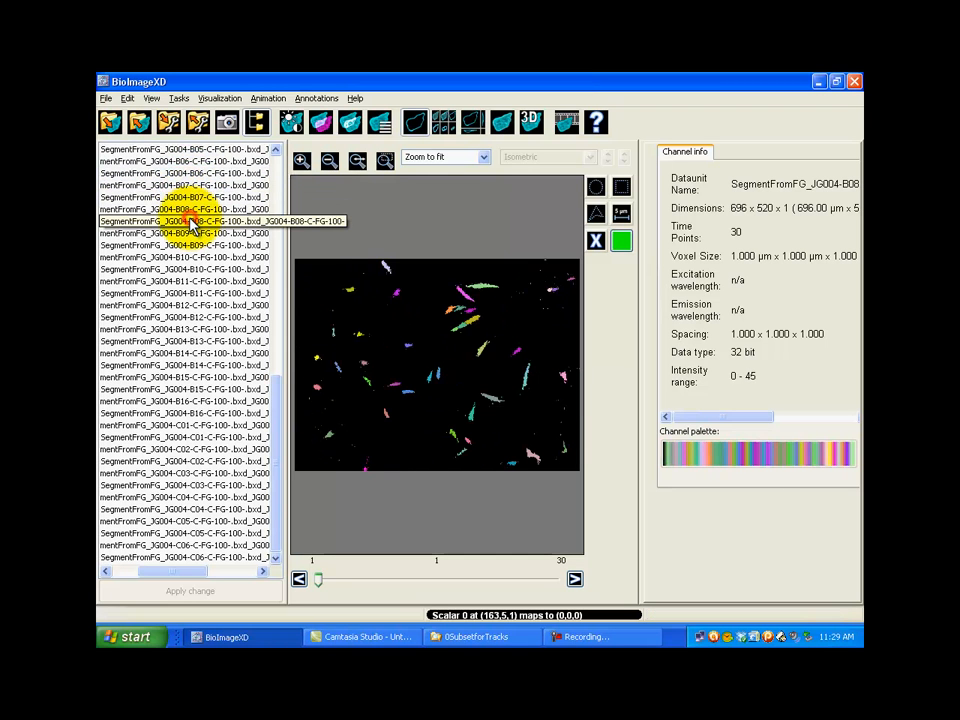
click(193, 245)
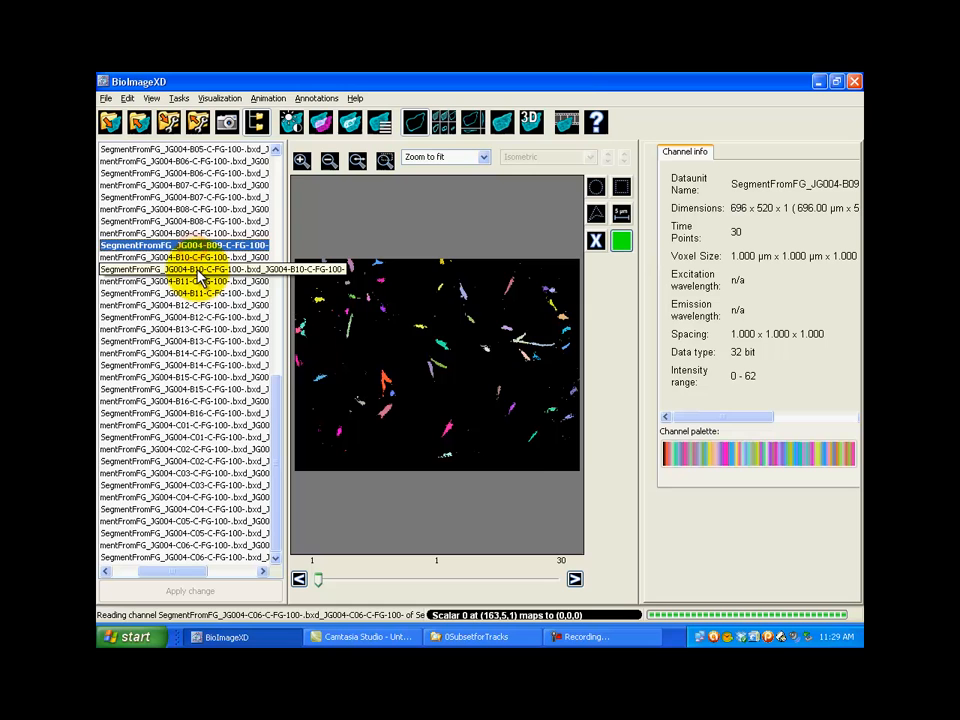
click(197, 270)
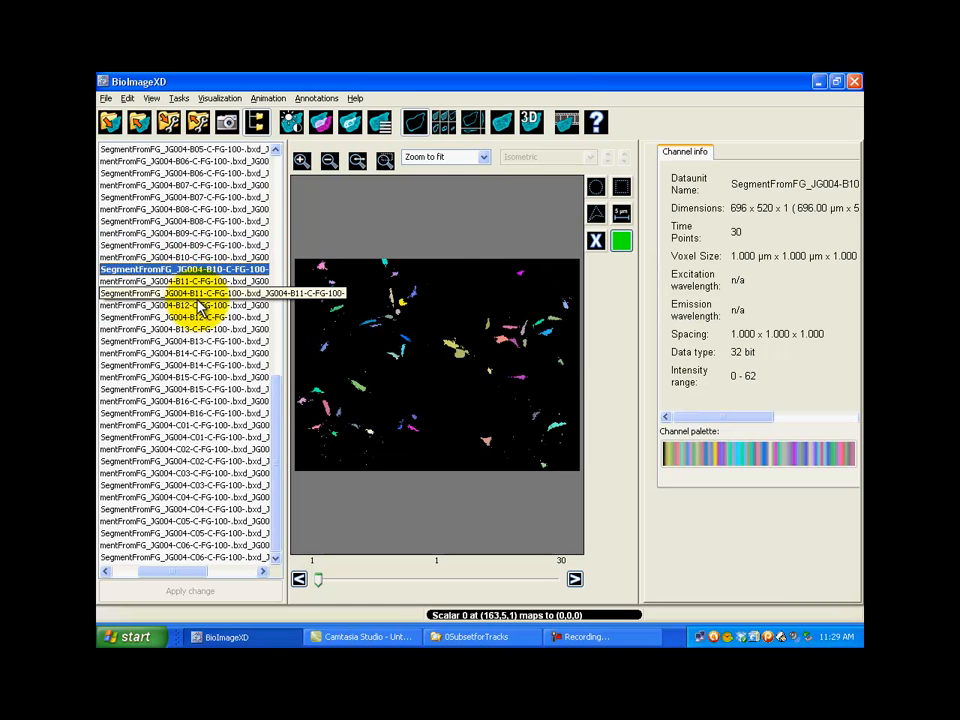
click(197, 294)
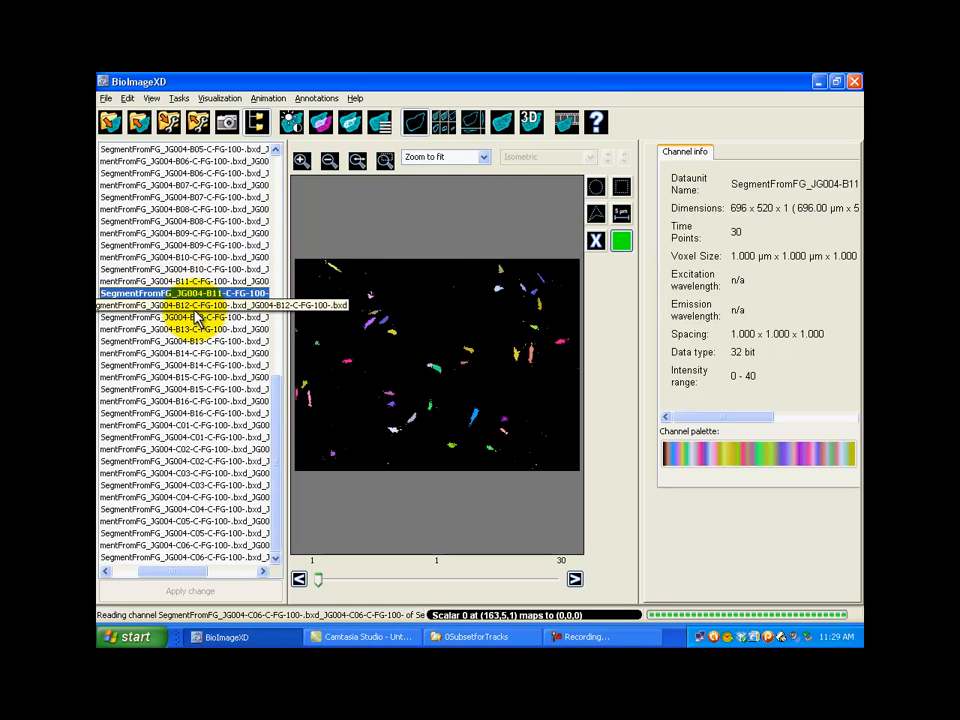
click(193, 318)
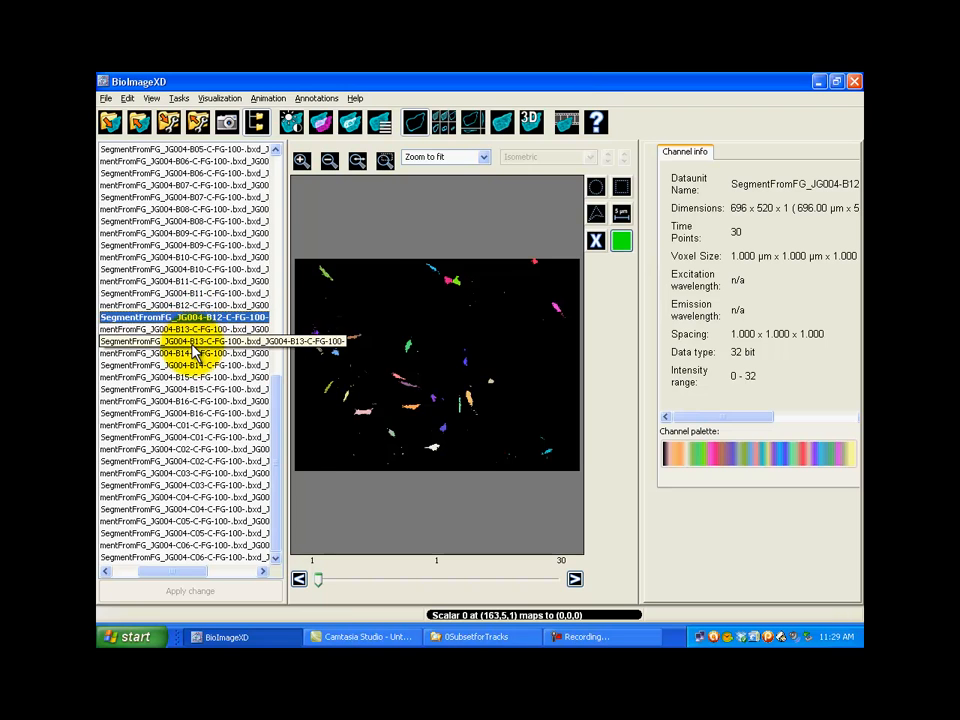
click(193, 342)
Step forward through the time points of the segmented JG004-B13 dataset to examine how its labelled cells move
click(576, 580)
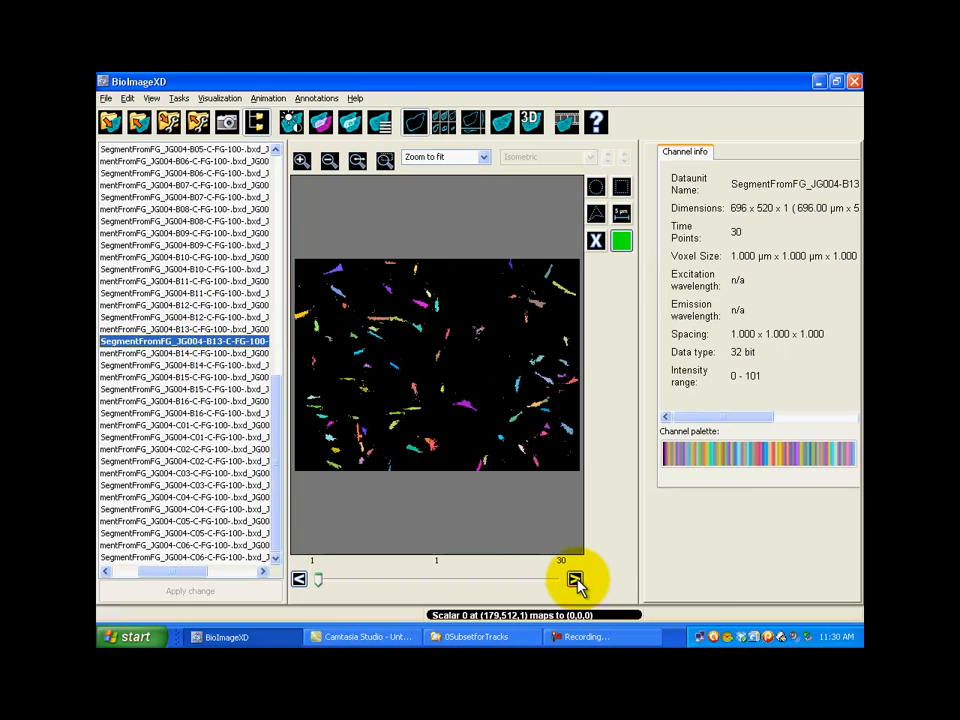
click(582, 581)
click(582, 581)
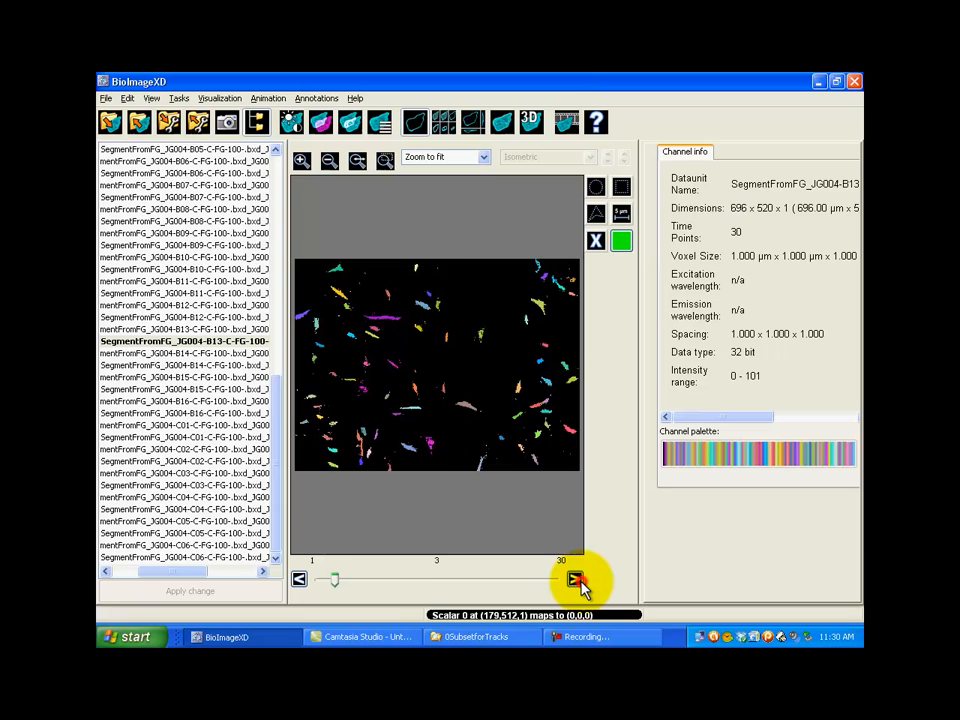
click(577, 580)
click(577, 580)
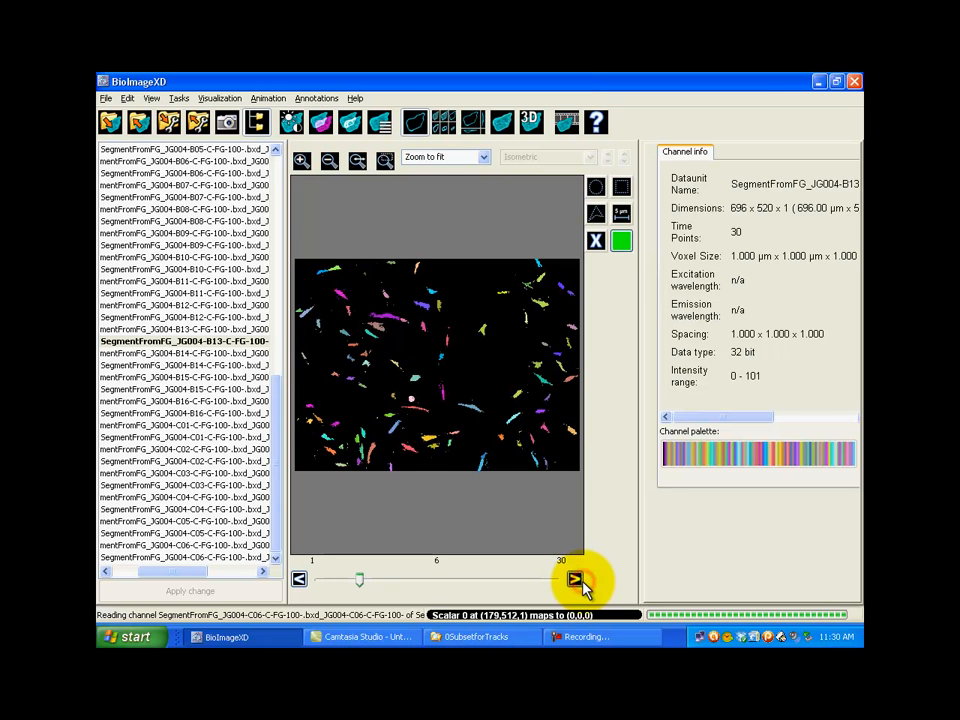
click(577, 580)
click(577, 580)
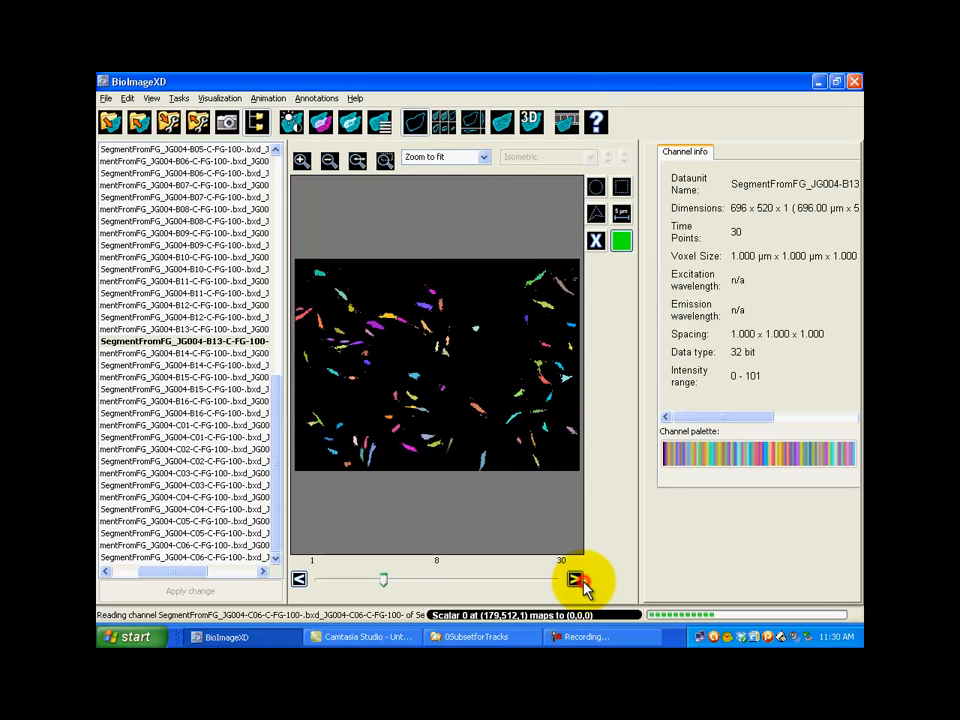
click(577, 580)
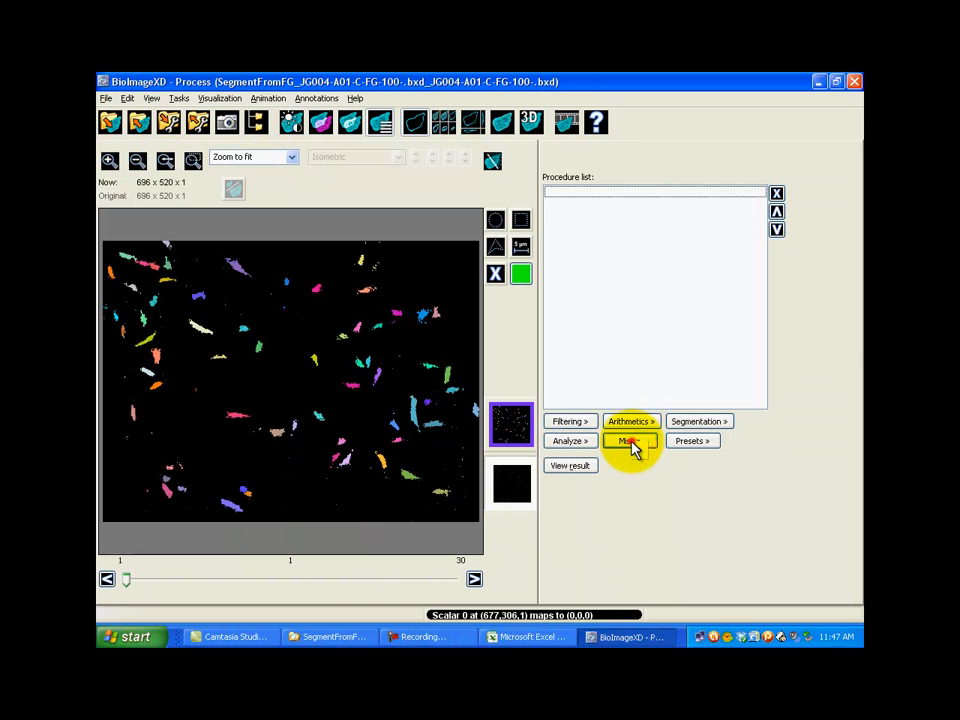
Add the Create motion tracks procedure to the procedure list and select it to show its settings
click(632, 443)
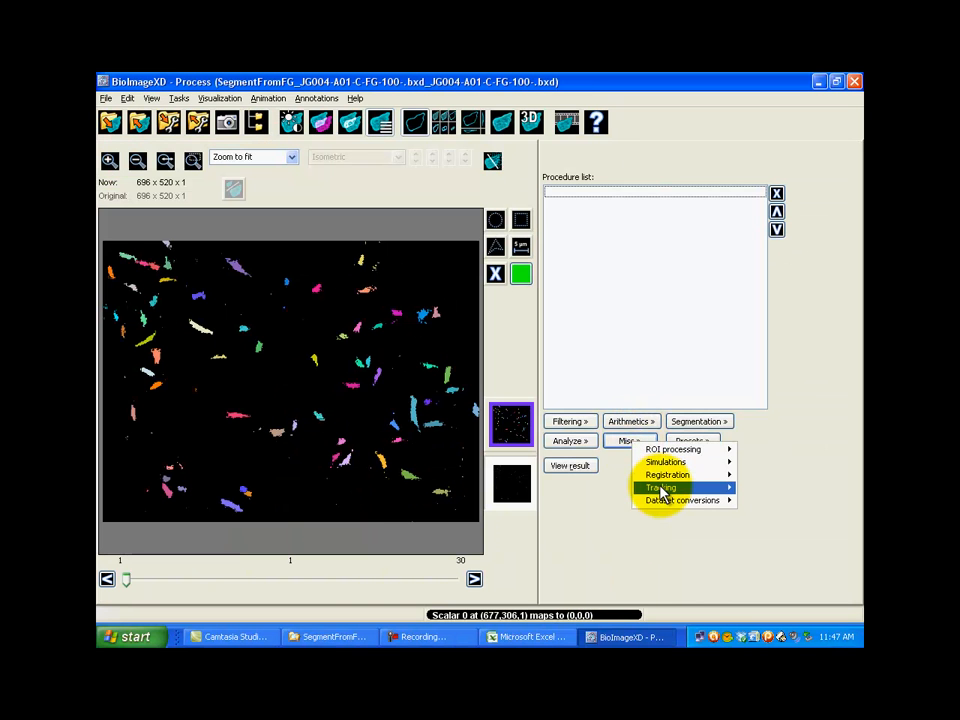
mouse_move(661, 494)
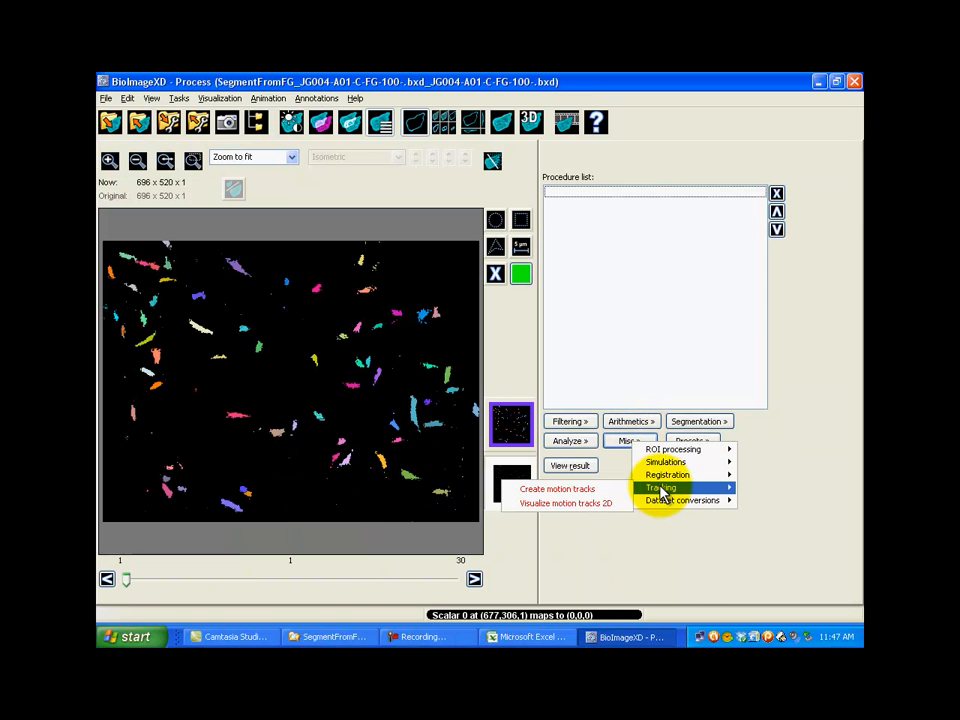
click(598, 492)
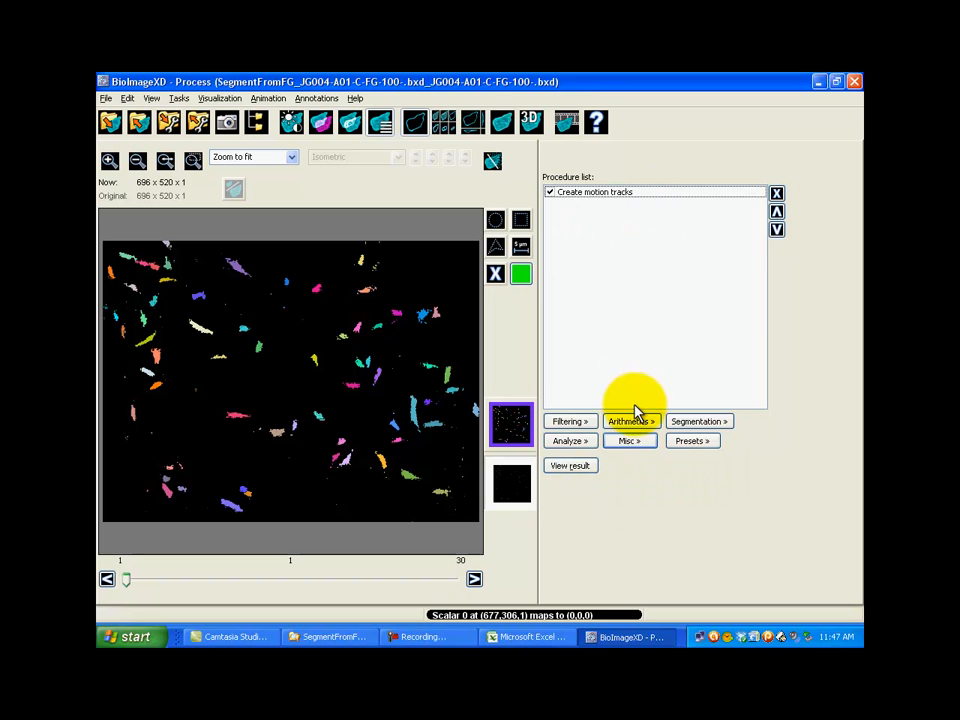
click(596, 191)
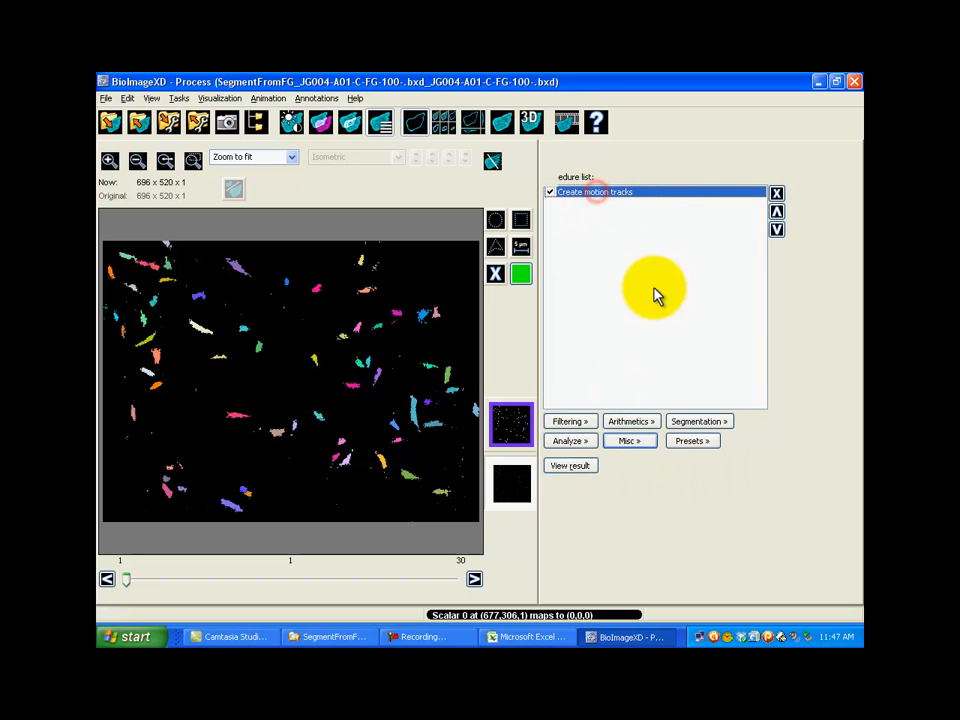
Load the object statistics file from the SegmentFromFG_JG004-A01-C-FG-100- folder and read its objects as seed objects
drag(857, 264, 857, 340)
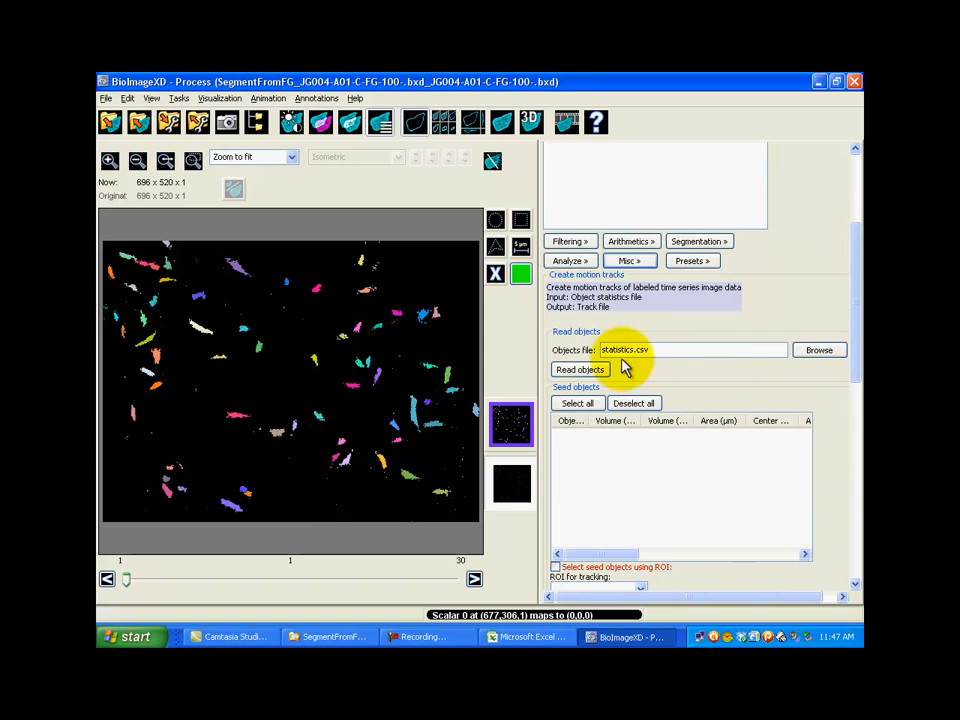
click(590, 367)
click(817, 350)
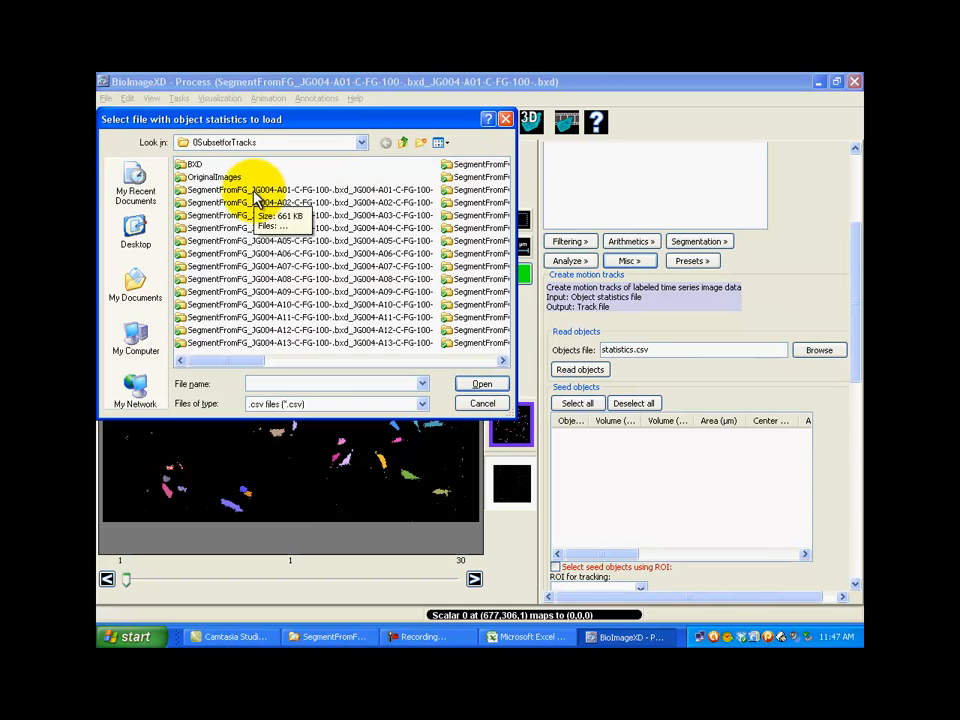
double_click(250, 191)
double_click(205, 165)
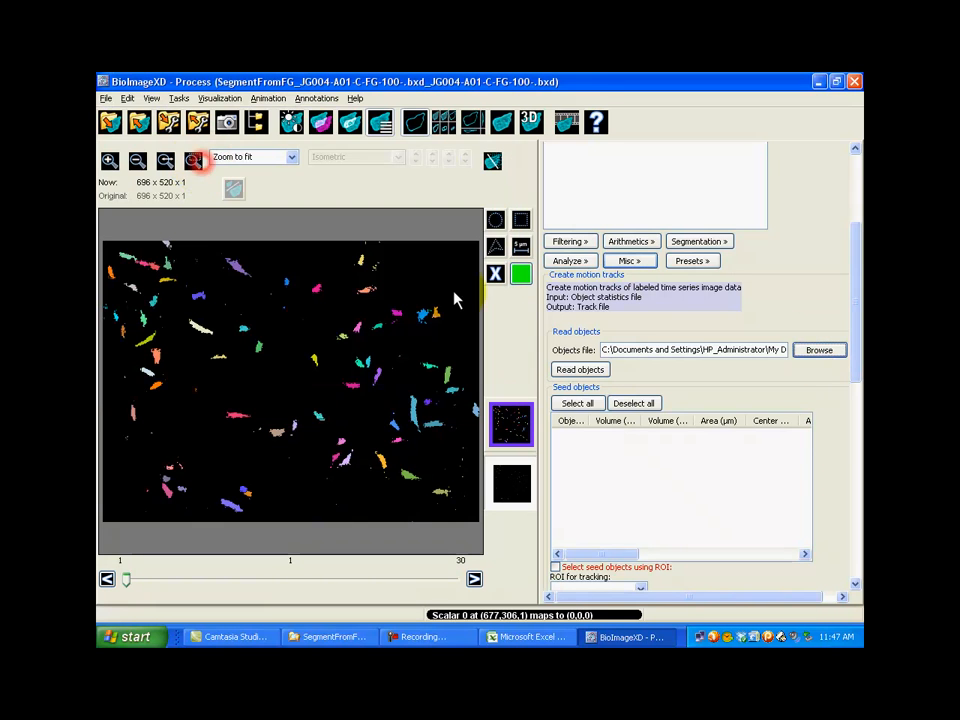
click(585, 372)
Set the maximum speed for tracking to 10 µm
scroll(600, 455, down, 5)
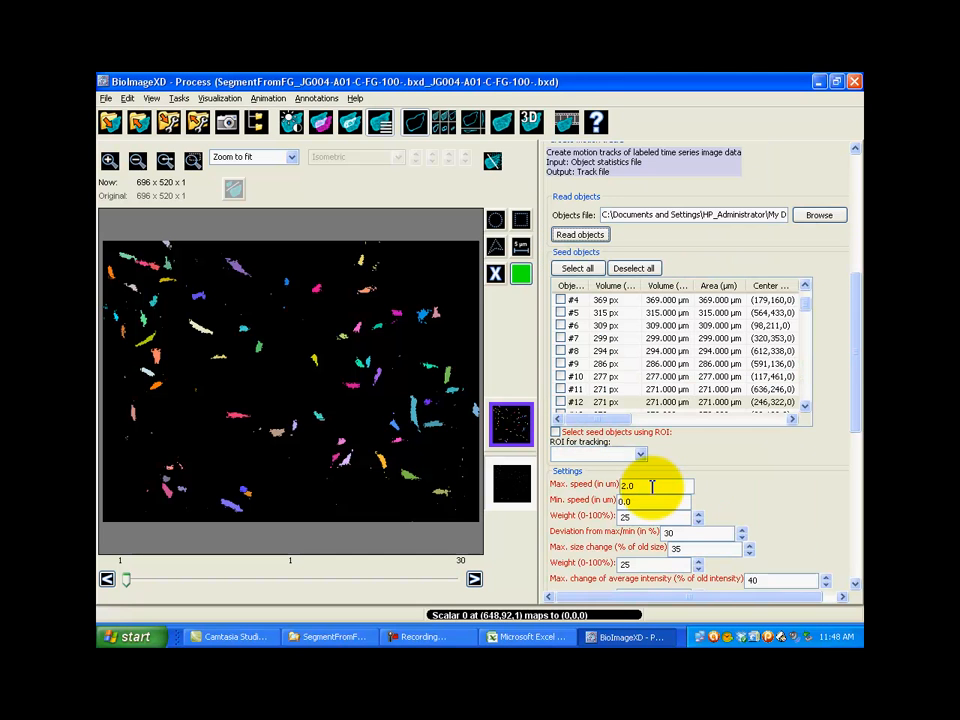
scroll(652, 486, down, 2)
drag(636, 440, 608, 443)
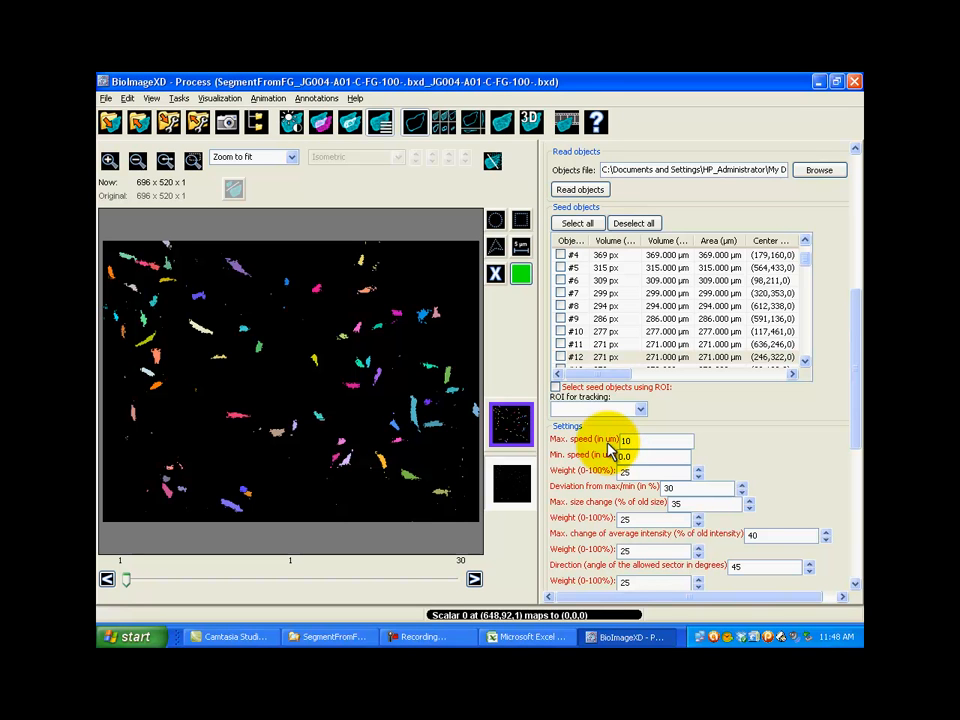
Calculate the motion tracks with the current tracking settings and export the result
scroll(731, 500, down, 10)
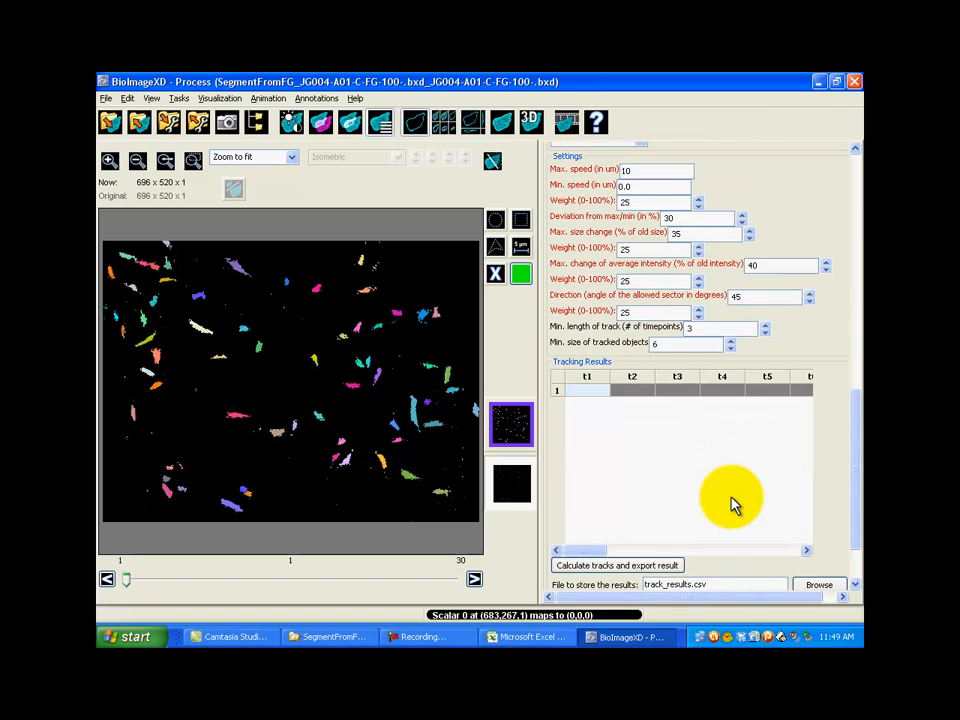
scroll(731, 503, down, 3)
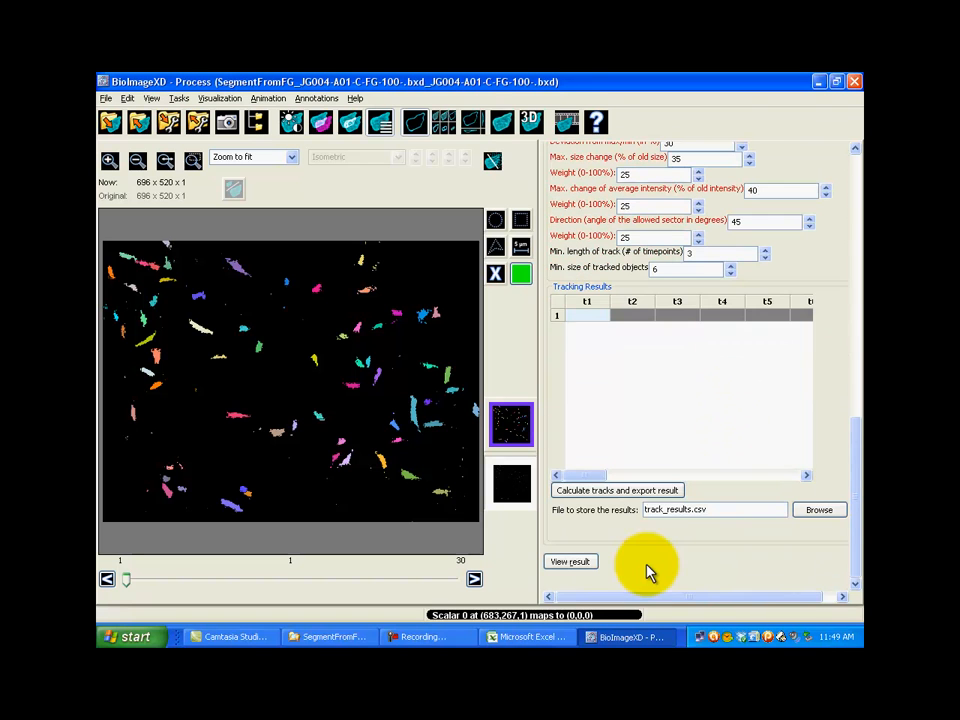
click(651, 494)
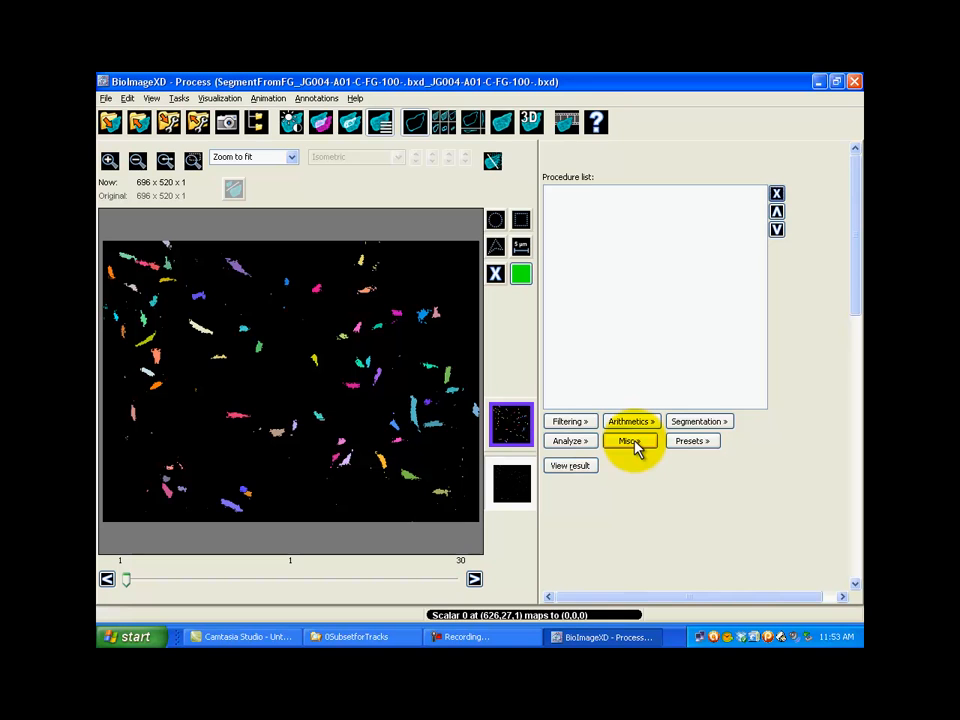
Add the Visualize motion tracks 2D procedure to the procedure list and select it to show its settings
click(632, 443)
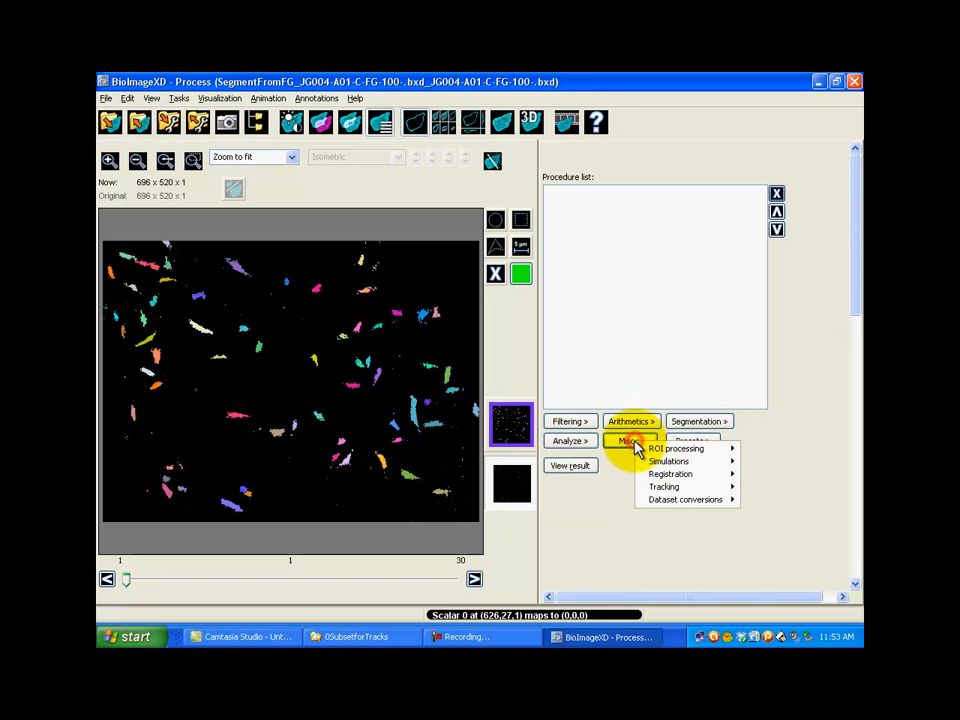
mouse_move(662, 489)
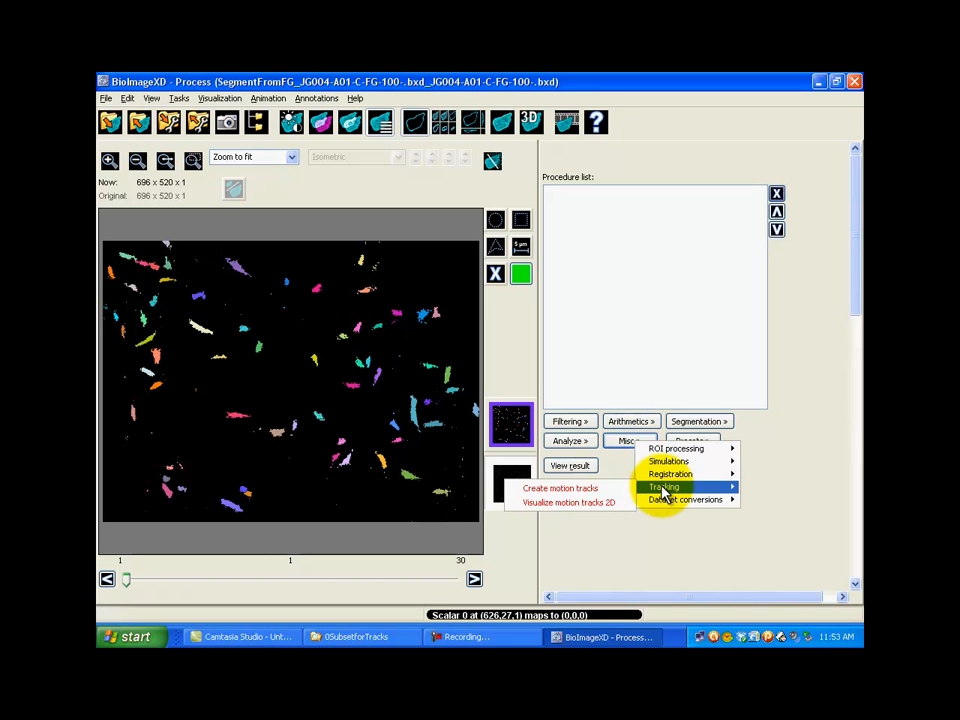
click(598, 503)
click(614, 193)
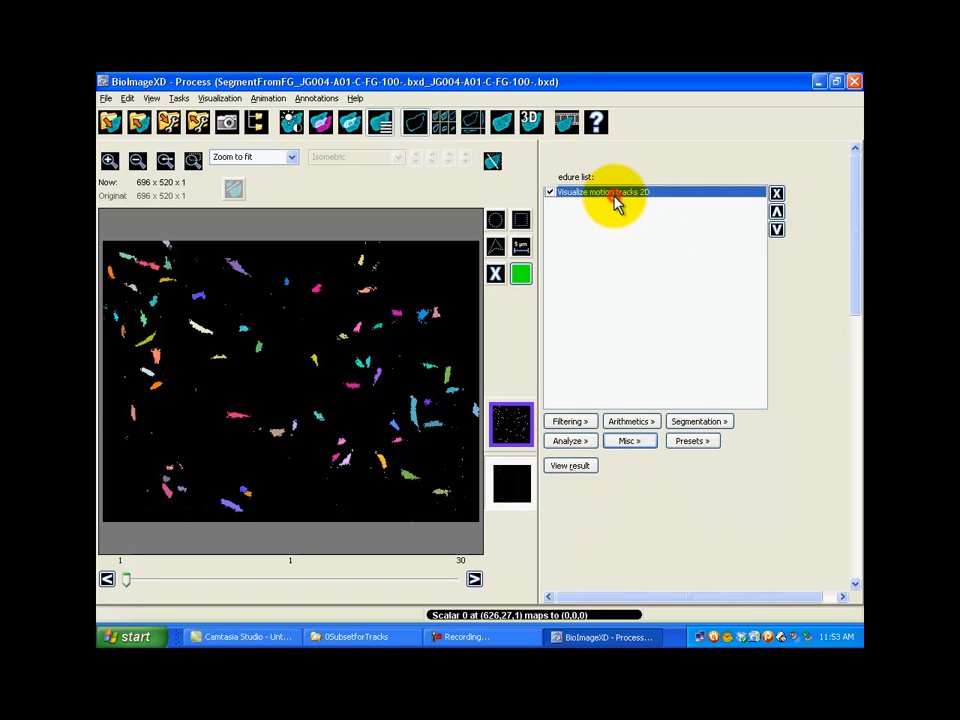
Load the track file 1150A01track.csv from the 0SubsetforTracks folder and read its tracks into the track table
click(816, 546)
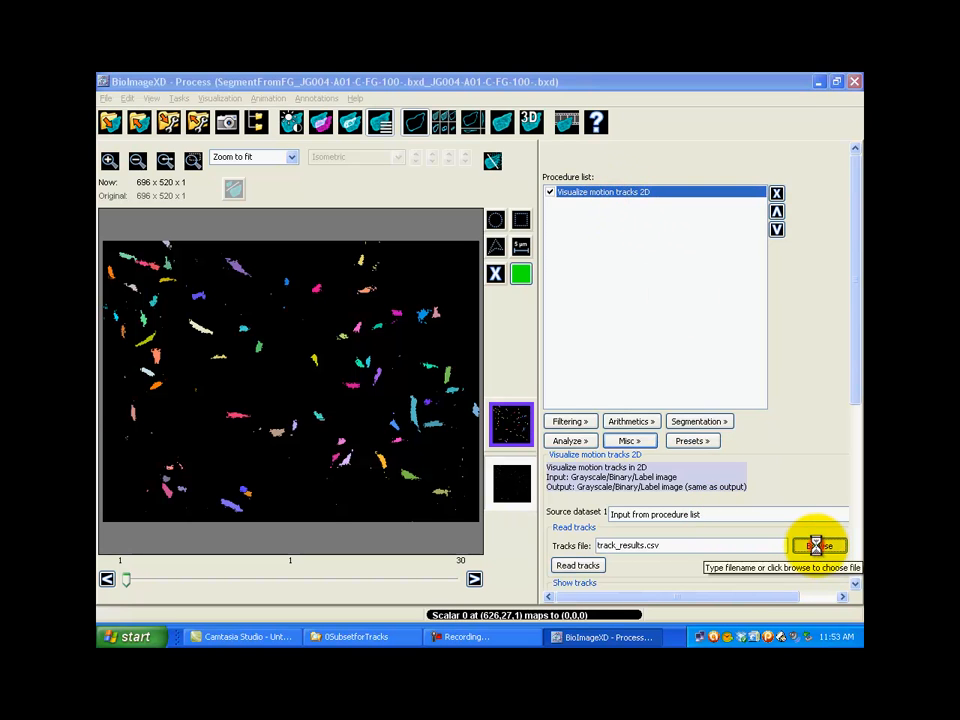
double_click(207, 200)
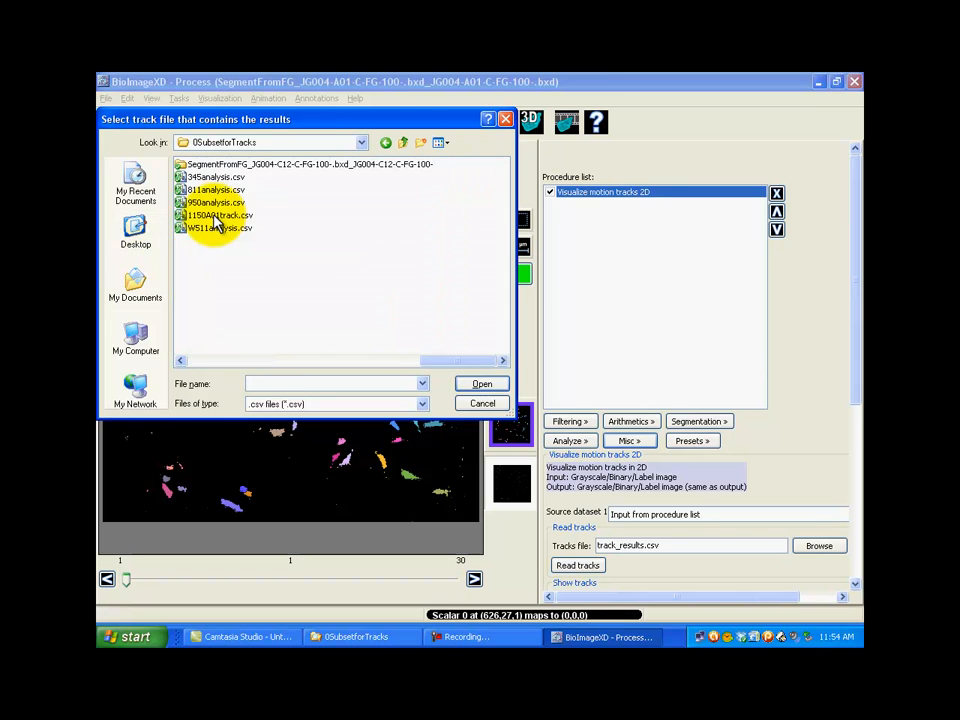
double_click(213, 224)
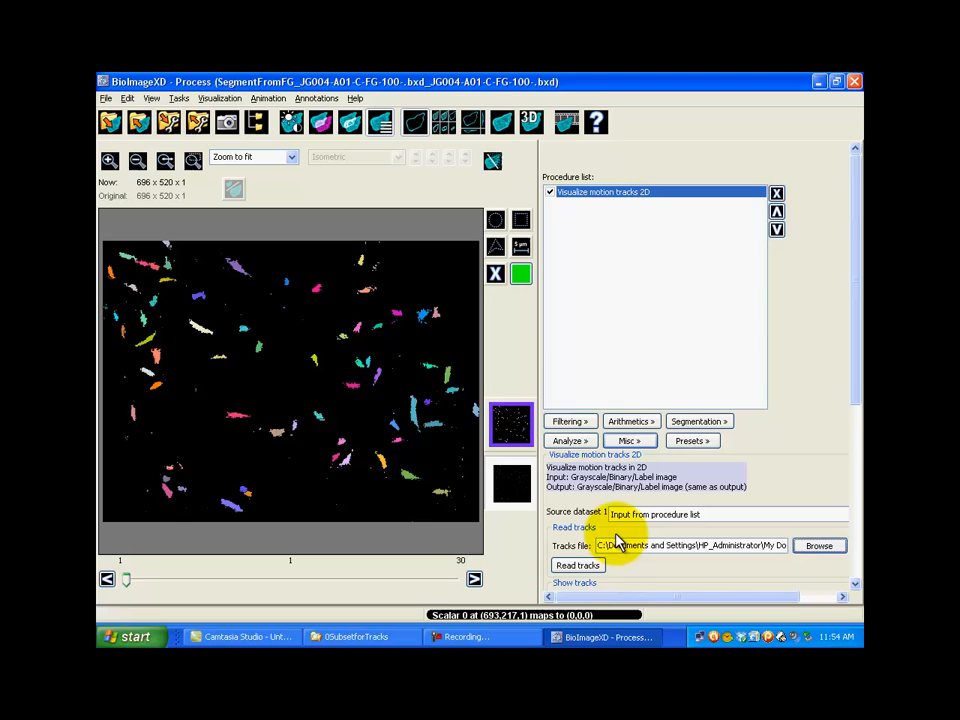
scroll(600, 555, down, 1)
click(578, 520)
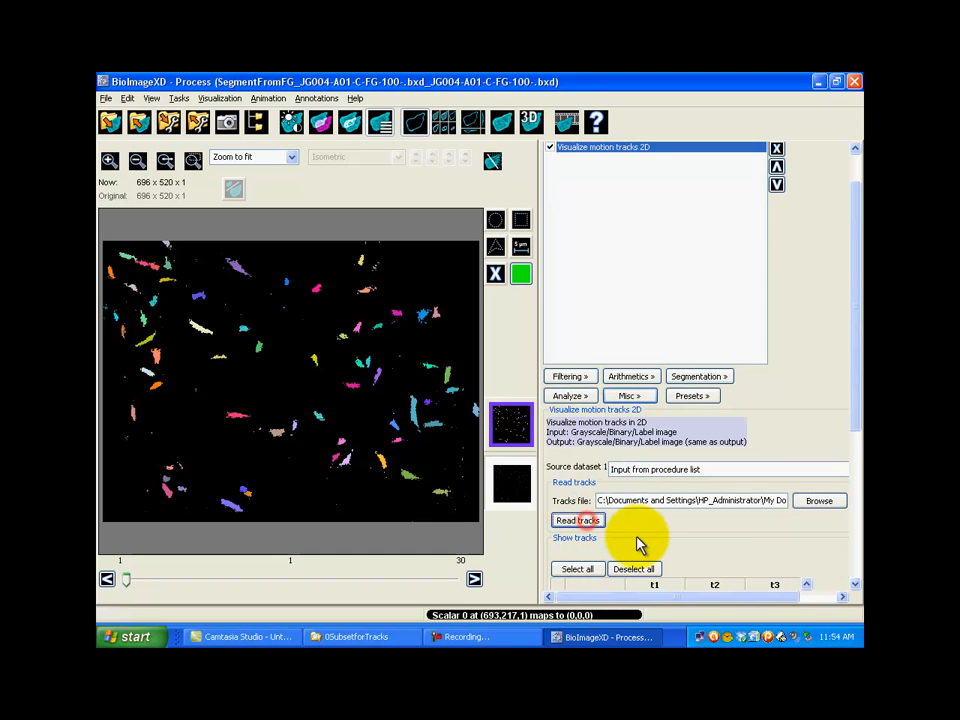
scroll(643, 546, down, 5)
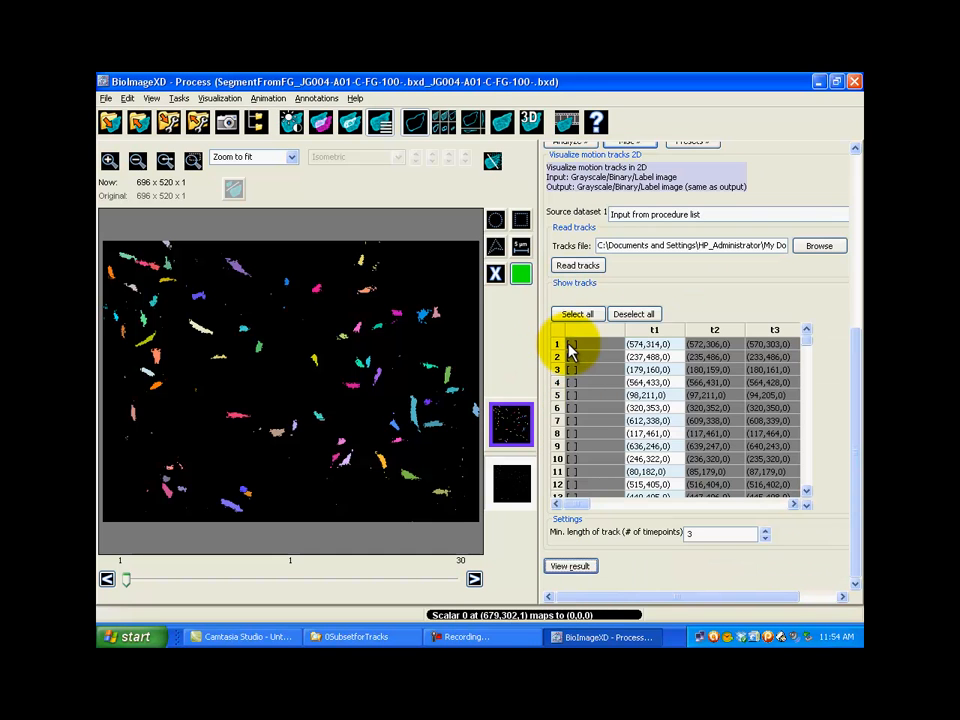
Show the first motion track over the cell image, followed by all the tracks in the track table
click(570, 345)
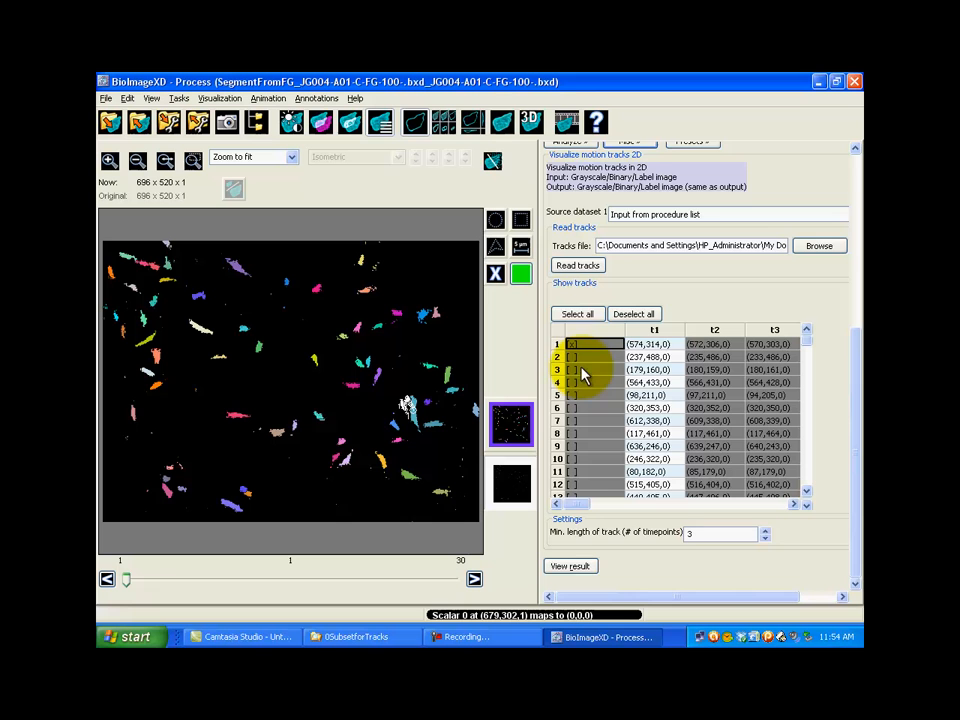
click(577, 315)
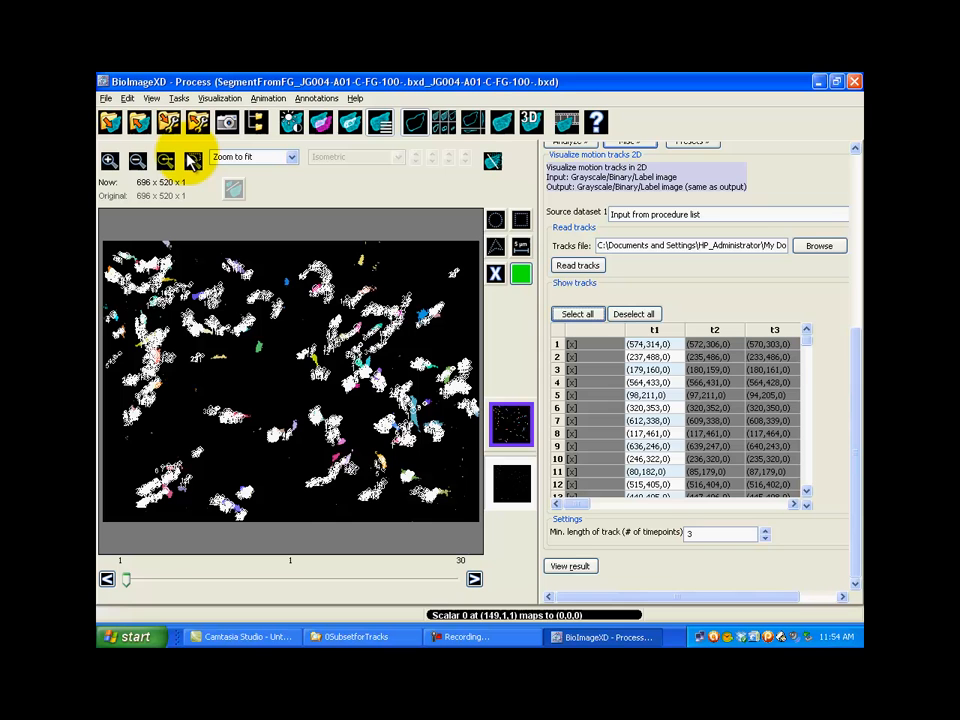
Examine the numbered cell tracks drawn over the segmented image at magnifications up to at least 300%
click(111, 163)
click(111, 163)
click(111, 163)
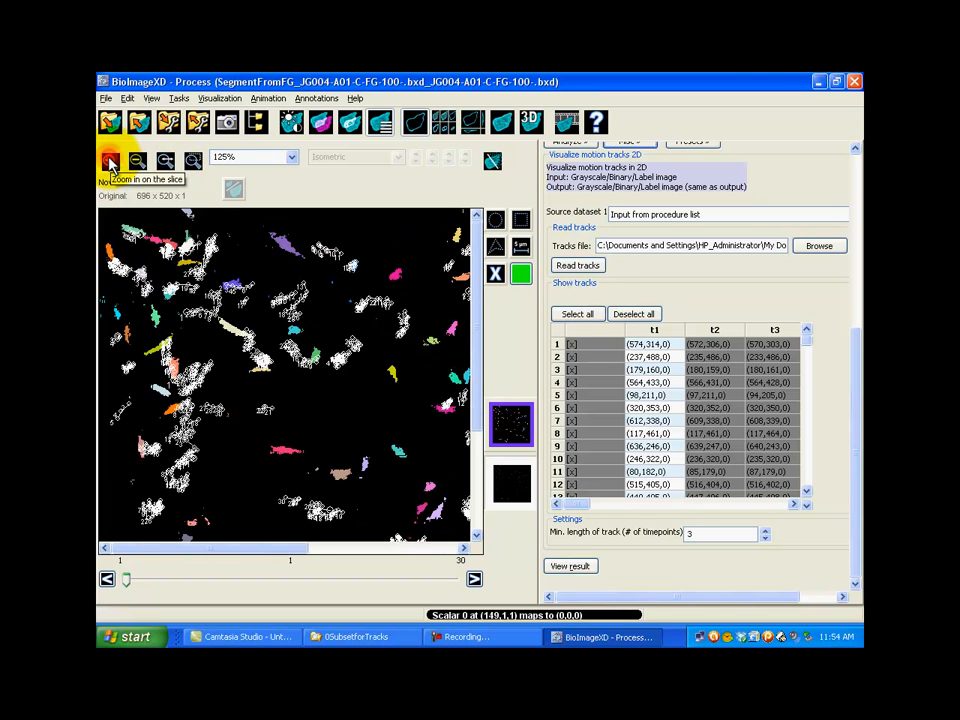
click(111, 163)
click(111, 163)
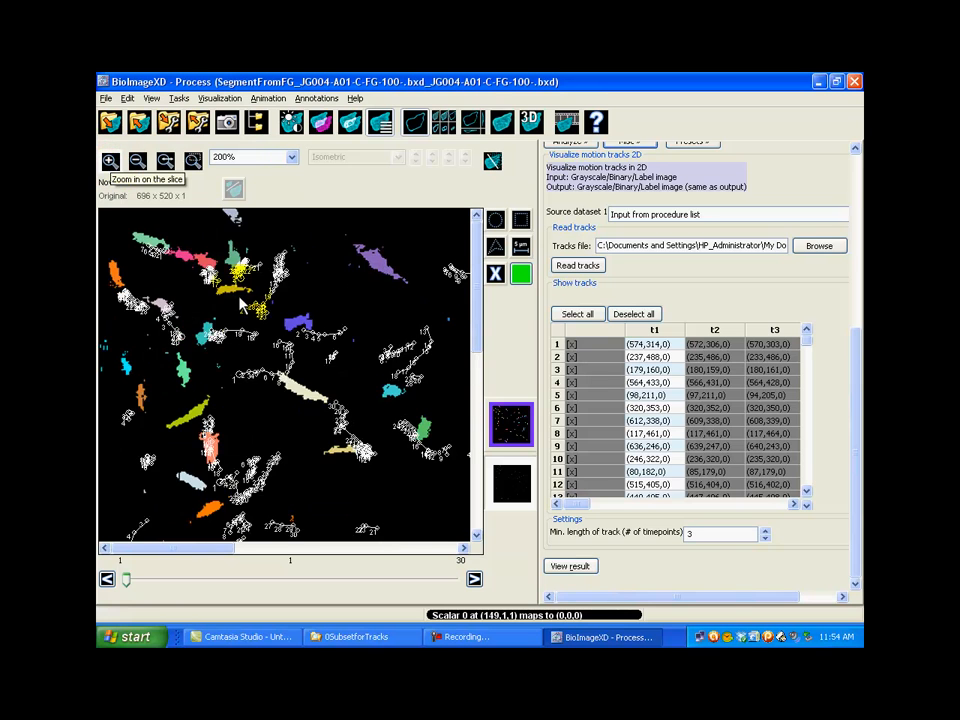
click(111, 163)
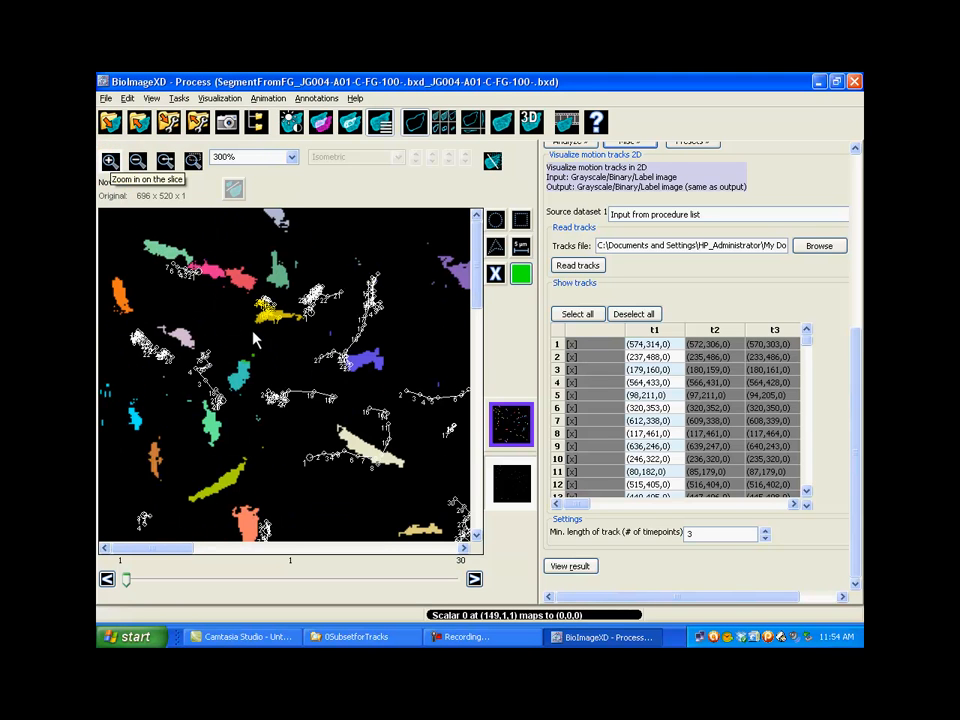
click(111, 163)
click(111, 163)
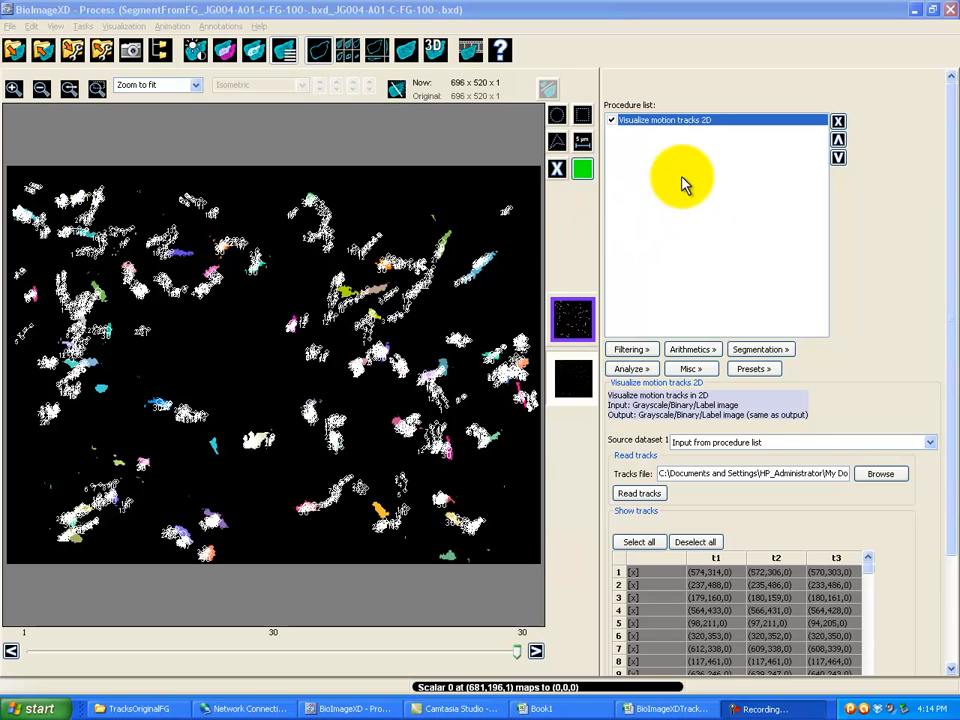
Add the segmentation-based Analyze motion tracks procedure to the procedure list and select it to show its settings
click(633, 372)
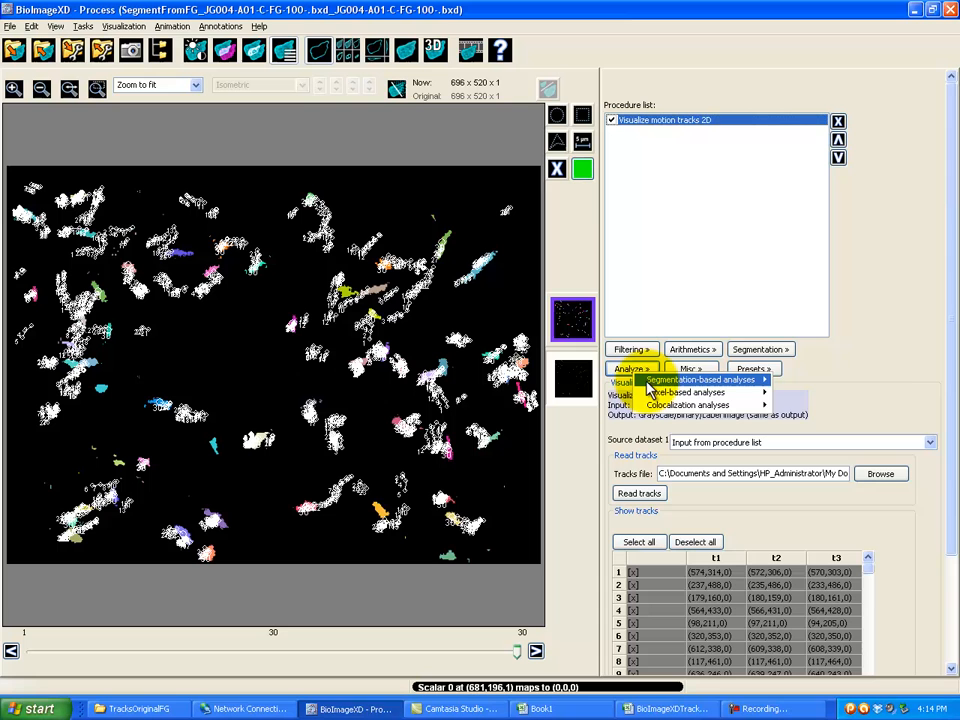
mouse_move(642, 379)
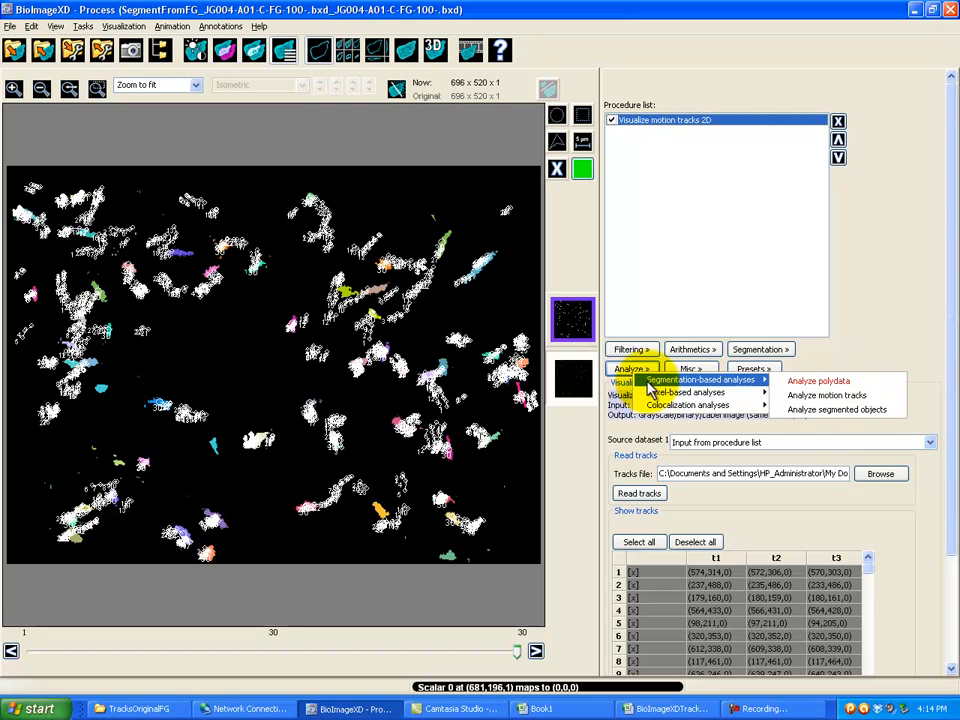
click(803, 398)
click(645, 132)
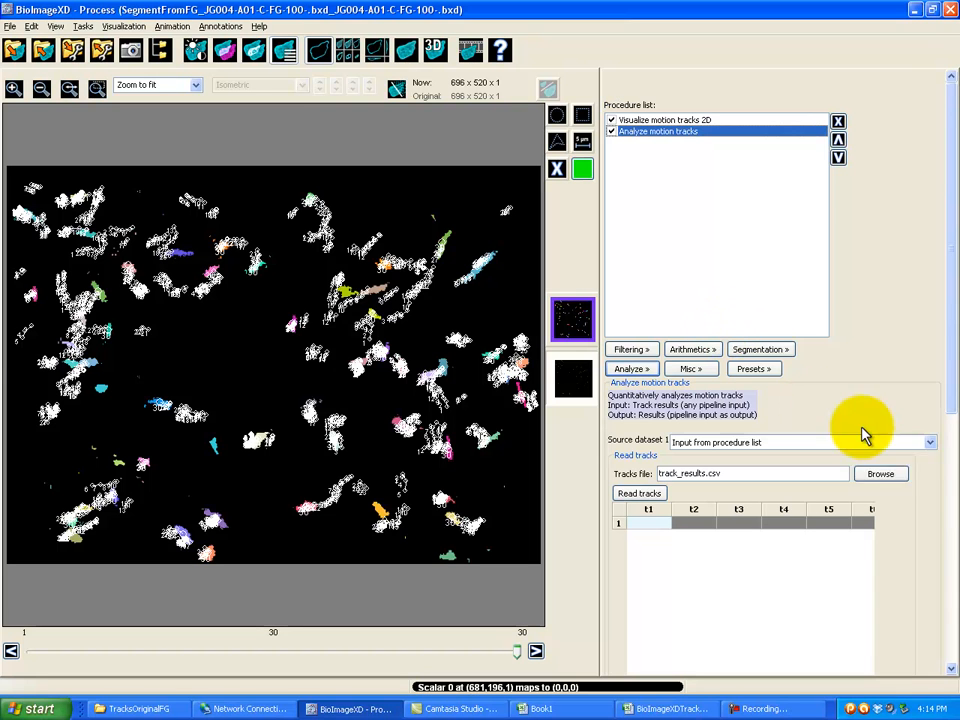
Load the track file Tue604TrackResults.csv for the motion track analysis and read its tracks into the table
click(880, 476)
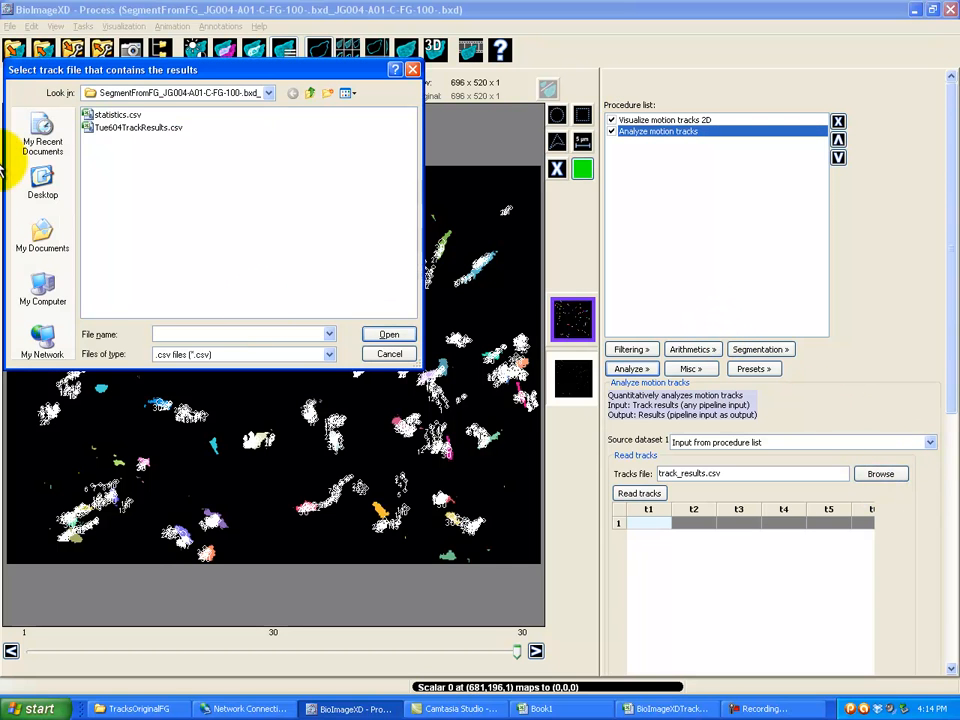
click(140, 127)
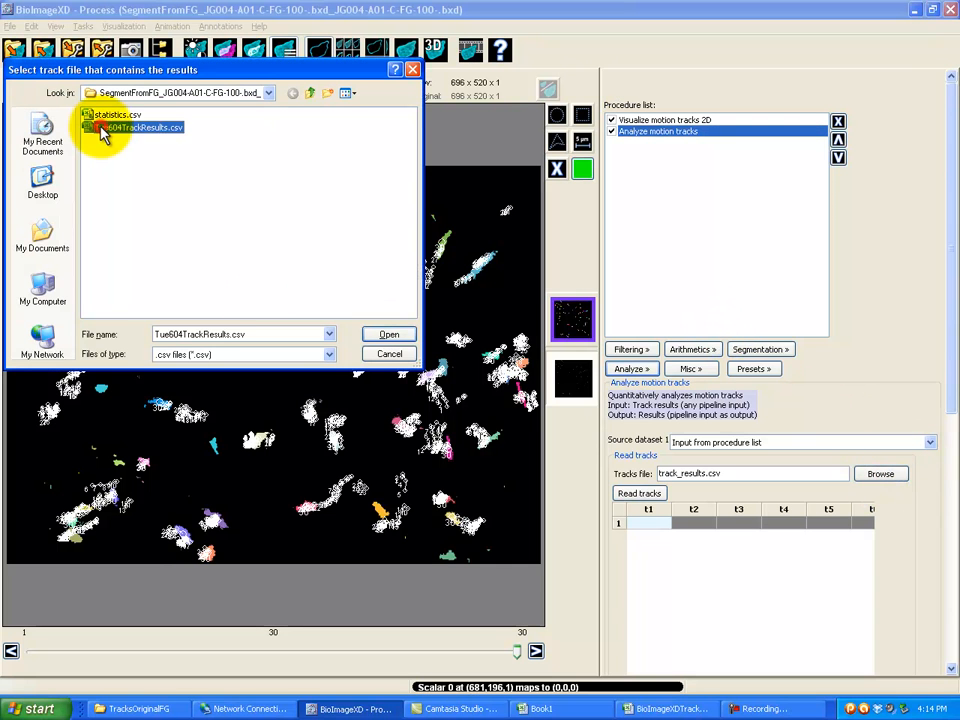
click(376, 336)
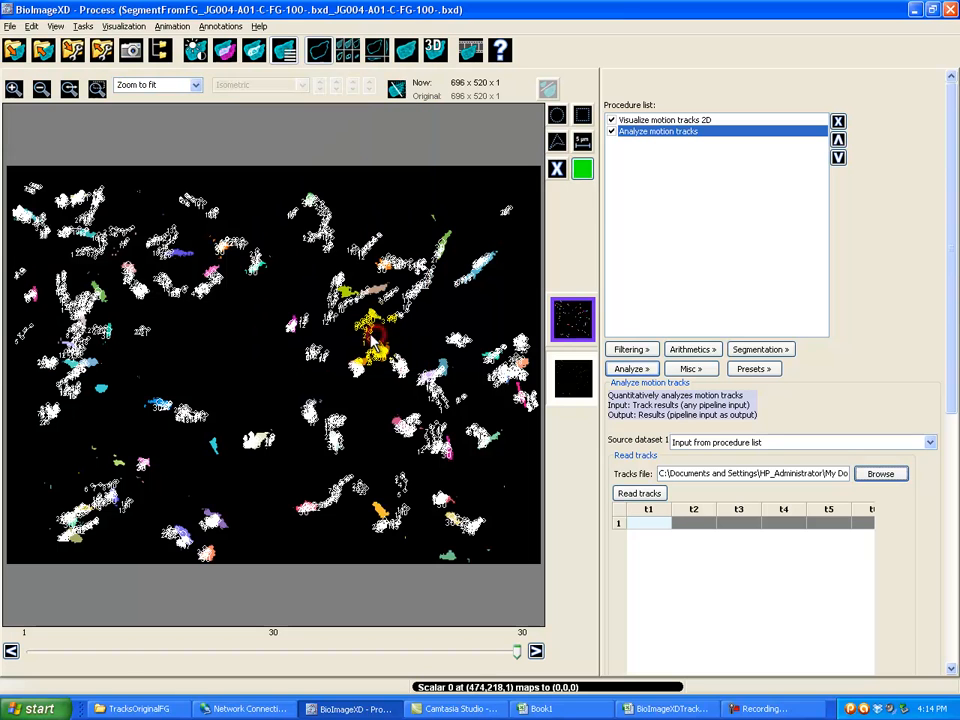
click(639, 493)
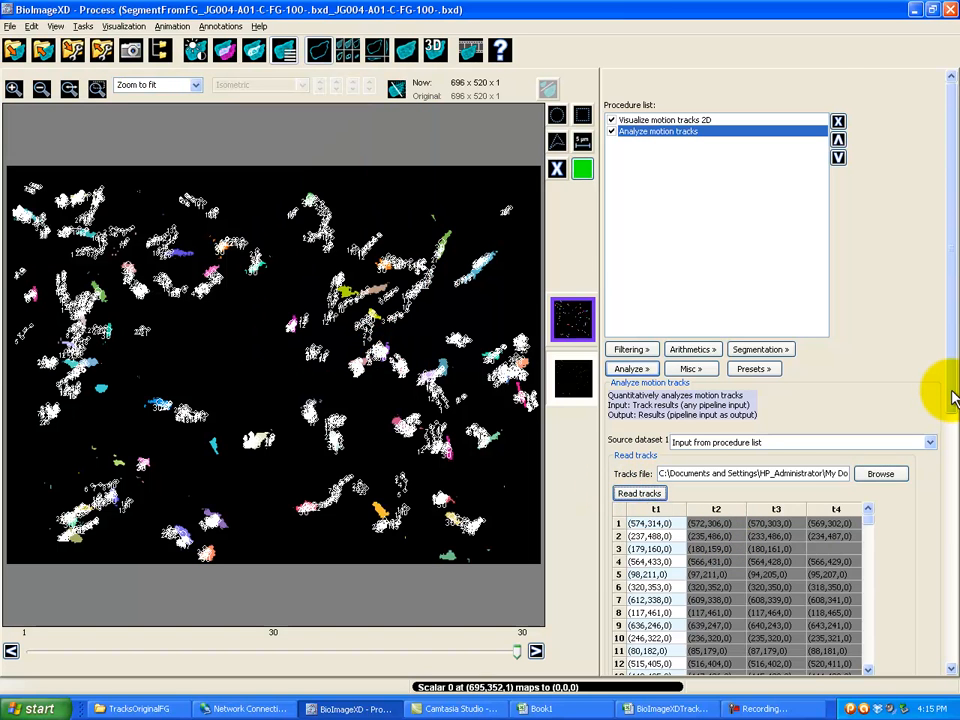
Set the file for saving the analysis results to A01TrackAnalysis in the segmented dataset's folder
drag(945, 392, 940, 520)
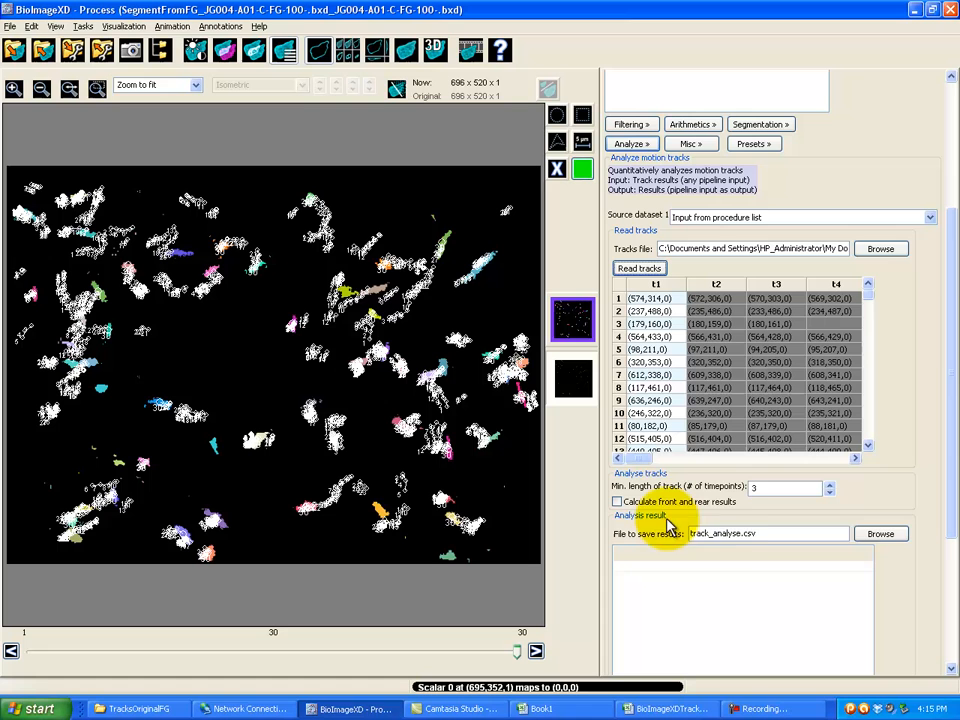
click(879, 535)
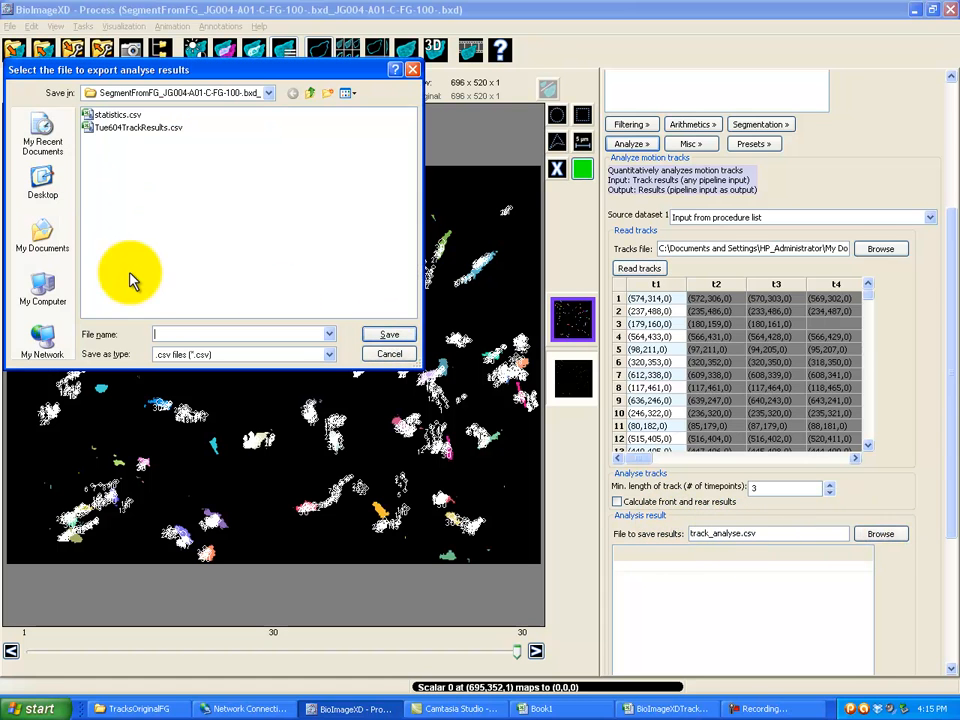
text(A01)
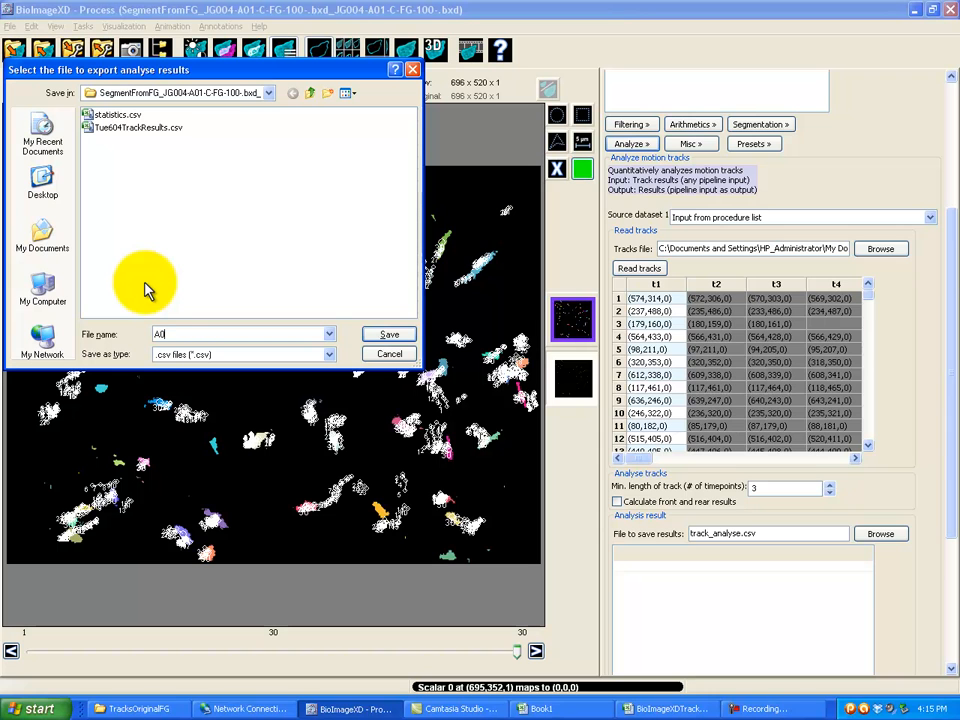
text(TrackAnalysis)
key(Return)
Analyze the tracks, export the results, and review the per-track result list through to its end
scroll(683, 340, down, 3)
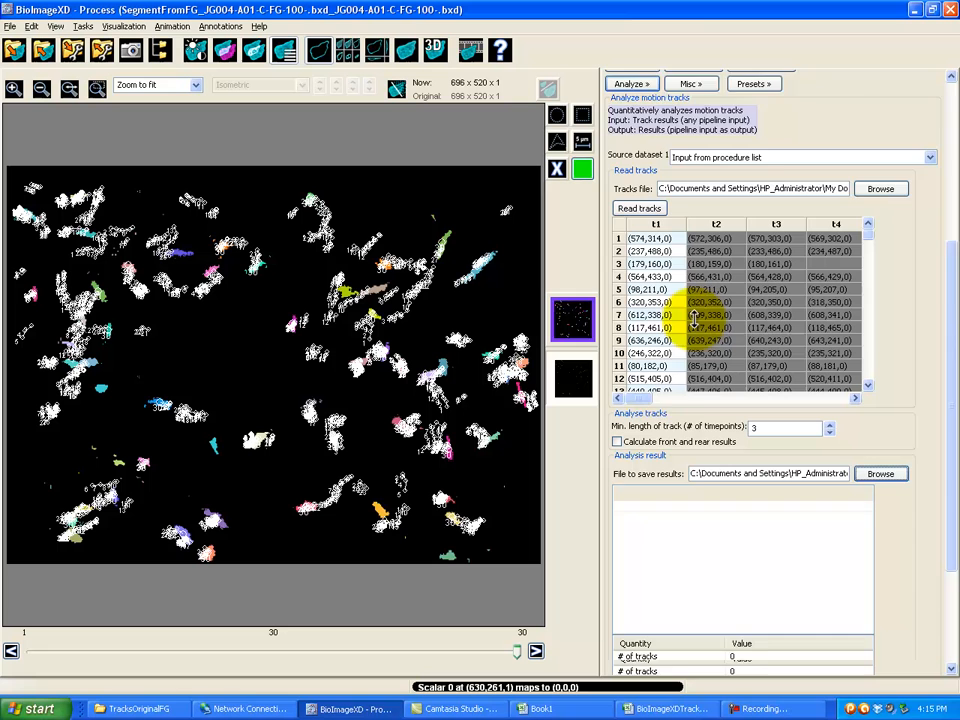
scroll(685, 338, down, 3)
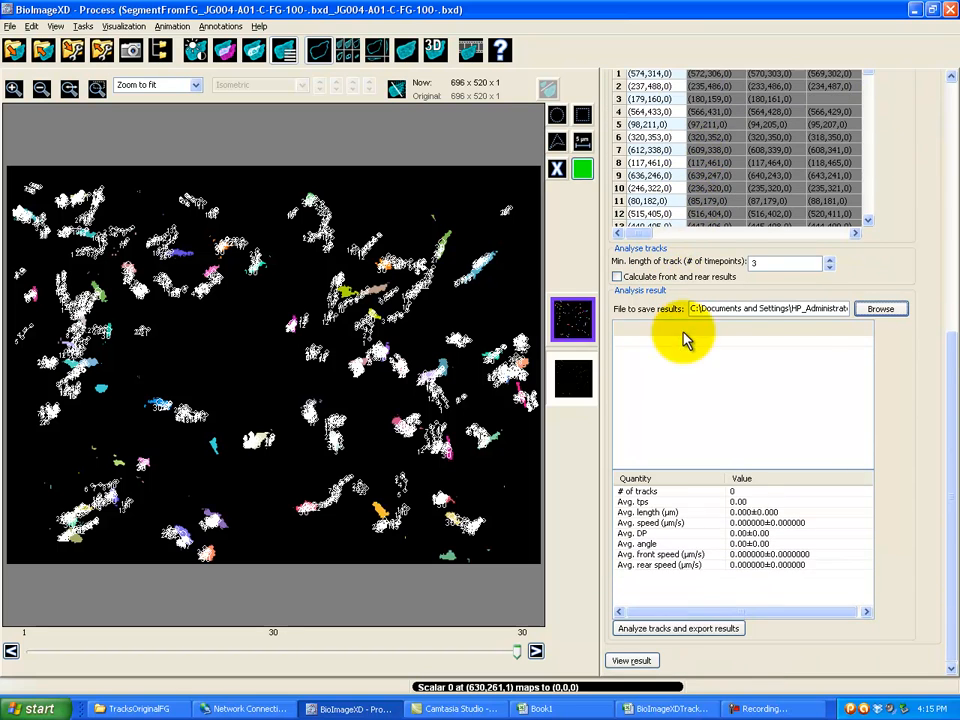
click(681, 629)
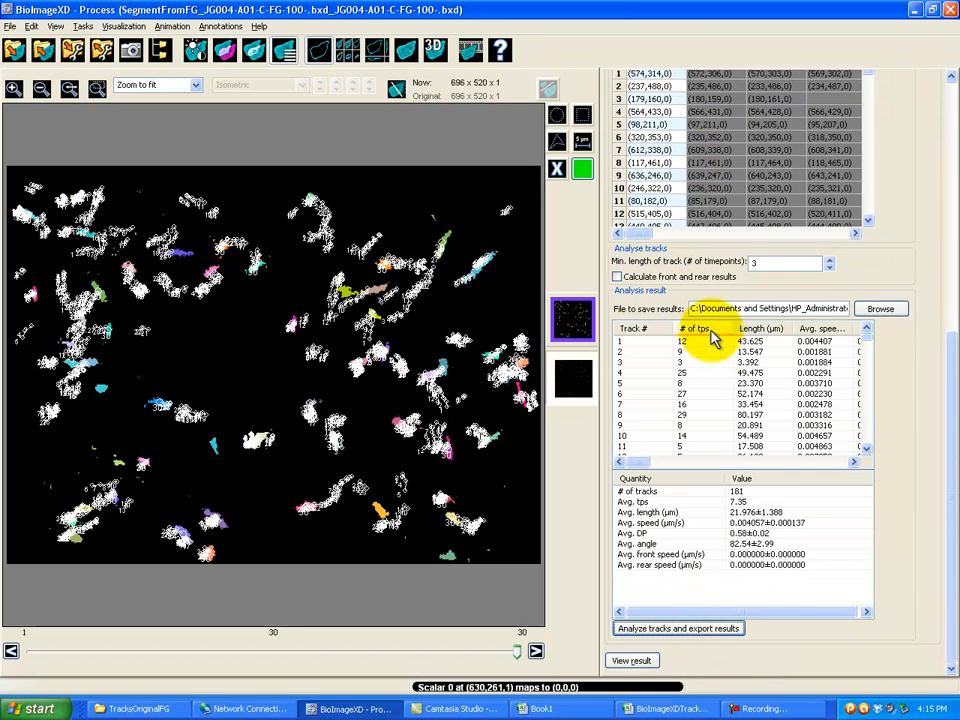
drag(864, 343, 864, 455)
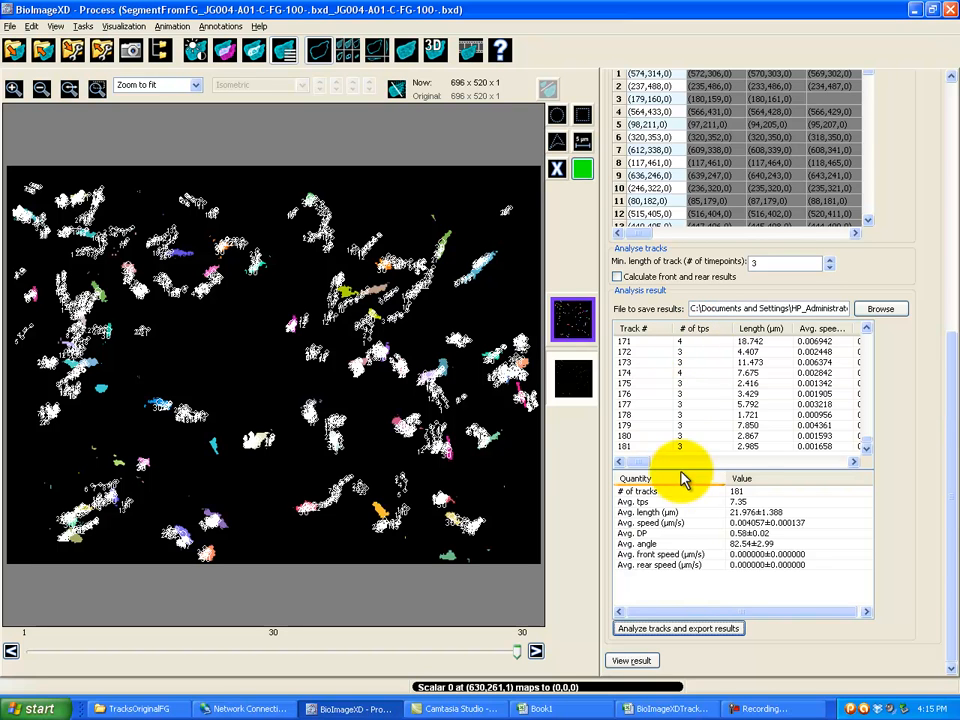
Switch to the BioImageXDTrackResults-JG004.xlsx workbook in Excel and check which viewfields the Cyte column's filter offers, leaving the filter unchanged
click(632, 710)
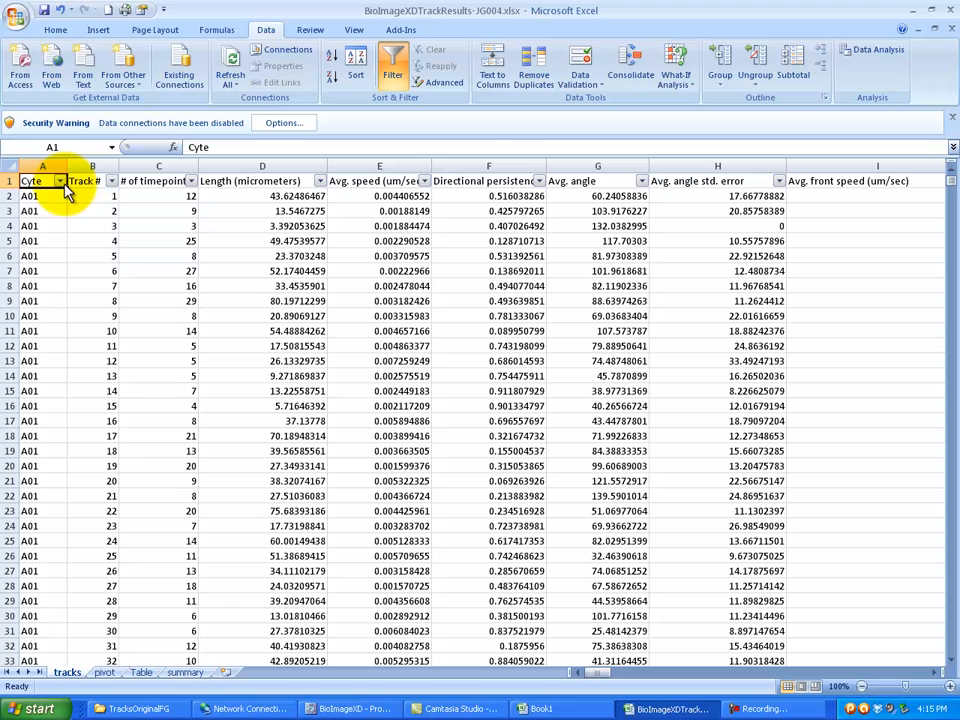
click(60, 181)
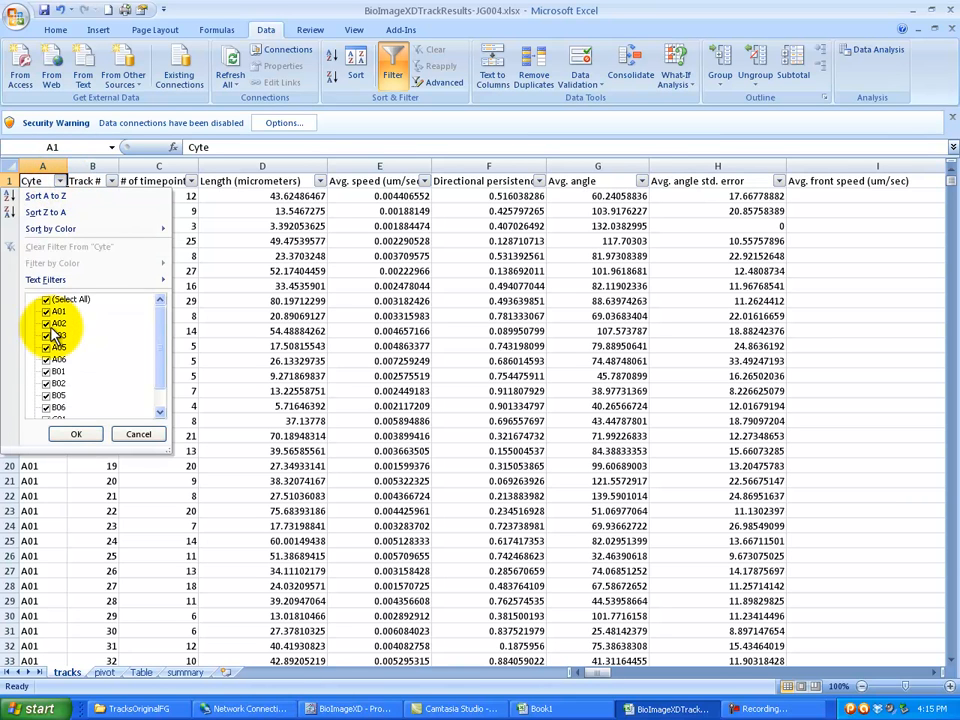
scroll(156, 375, down, 1)
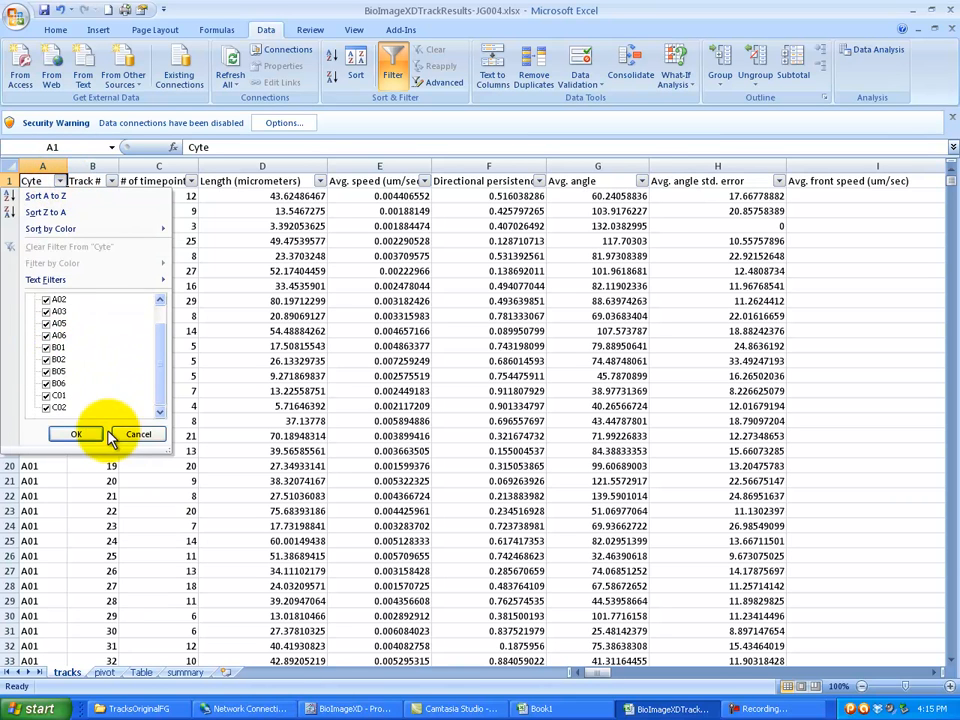
click(132, 434)
On the pivot sheet, examine the number of tracks, average speed and speed standard error for viewfield A01
click(112, 674)
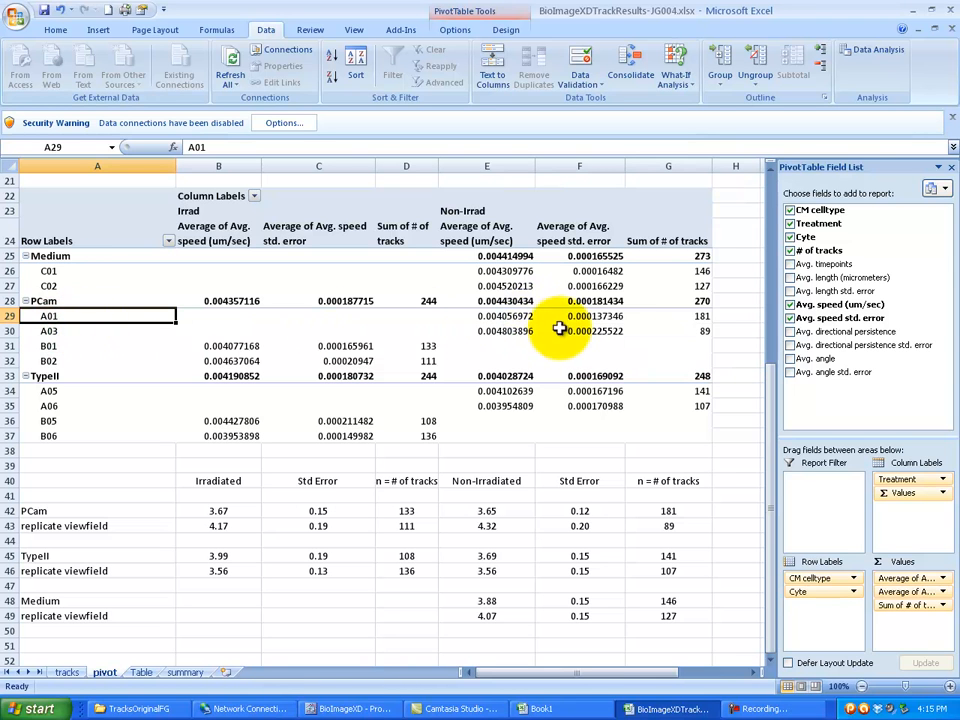
click(668, 316)
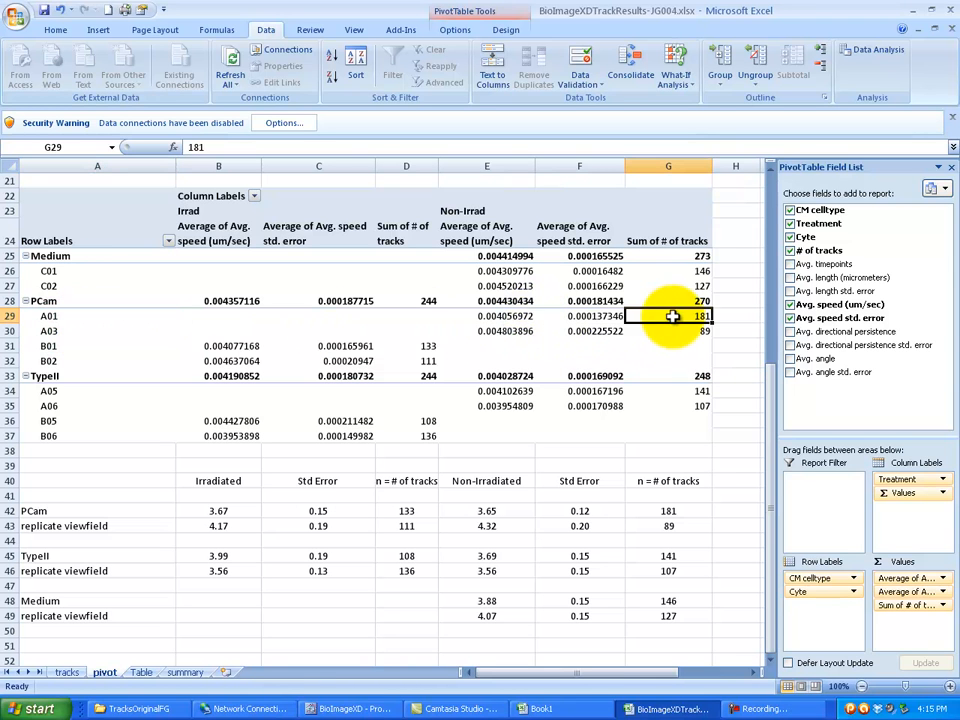
click(472, 316)
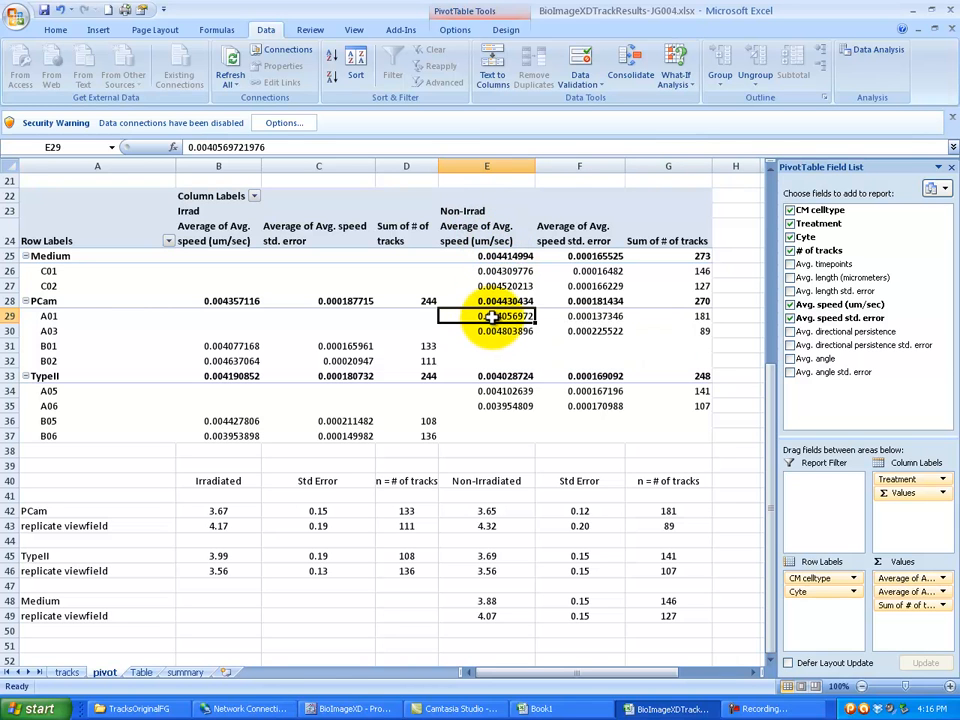
click(546, 316)
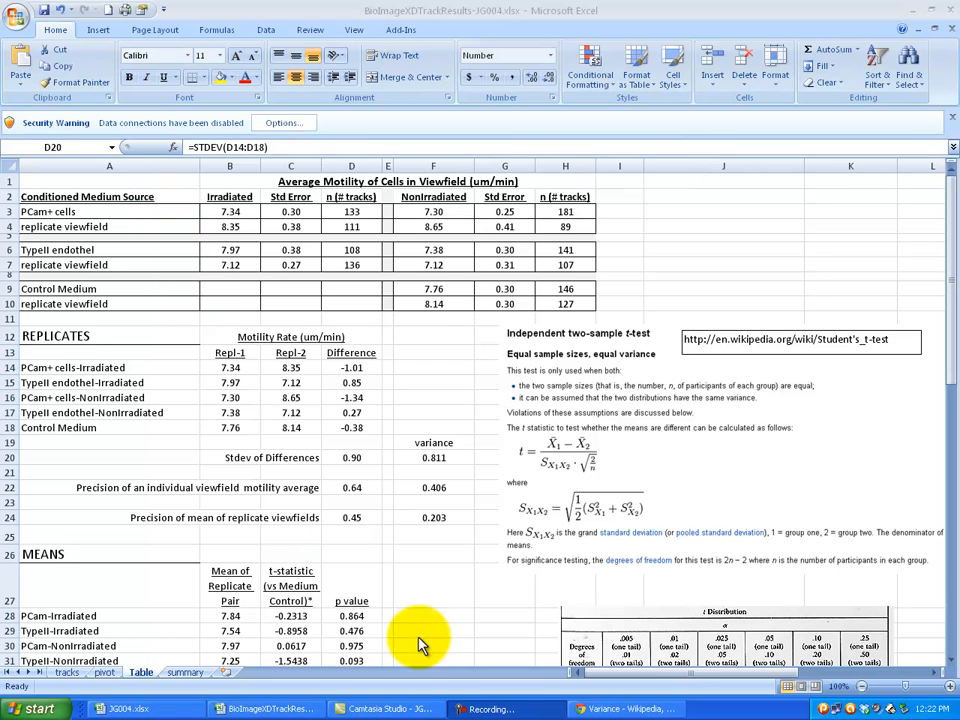
Consult Wikipedia's Variance article in the browser, highlight "or the difference" in the Bienaymé formula section, and return to the Excel workbook
click(608, 708)
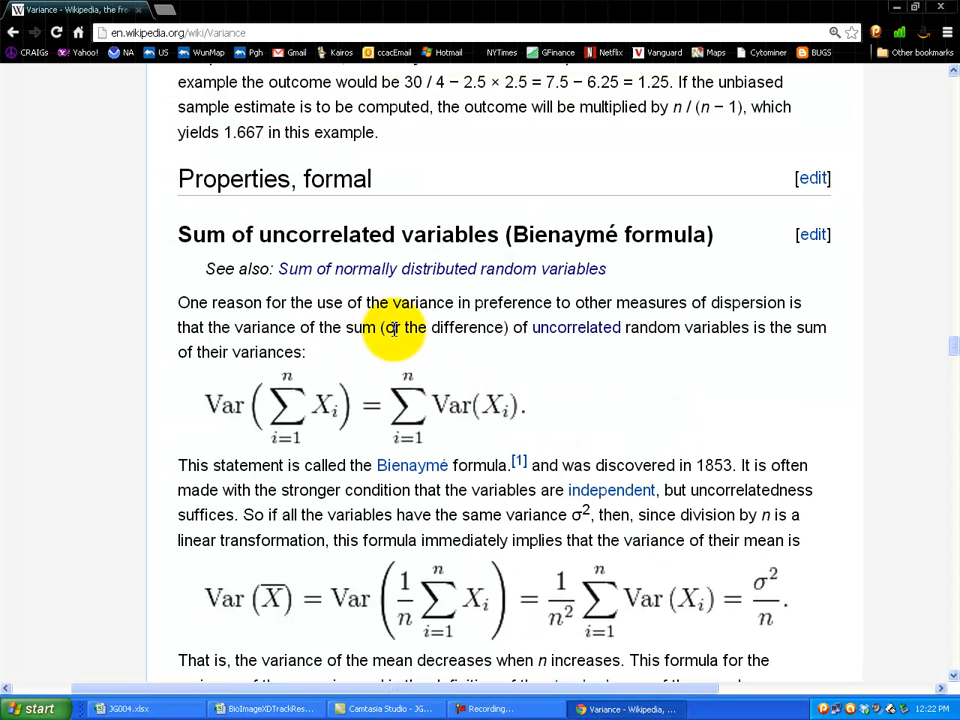
drag(384, 330, 503, 329)
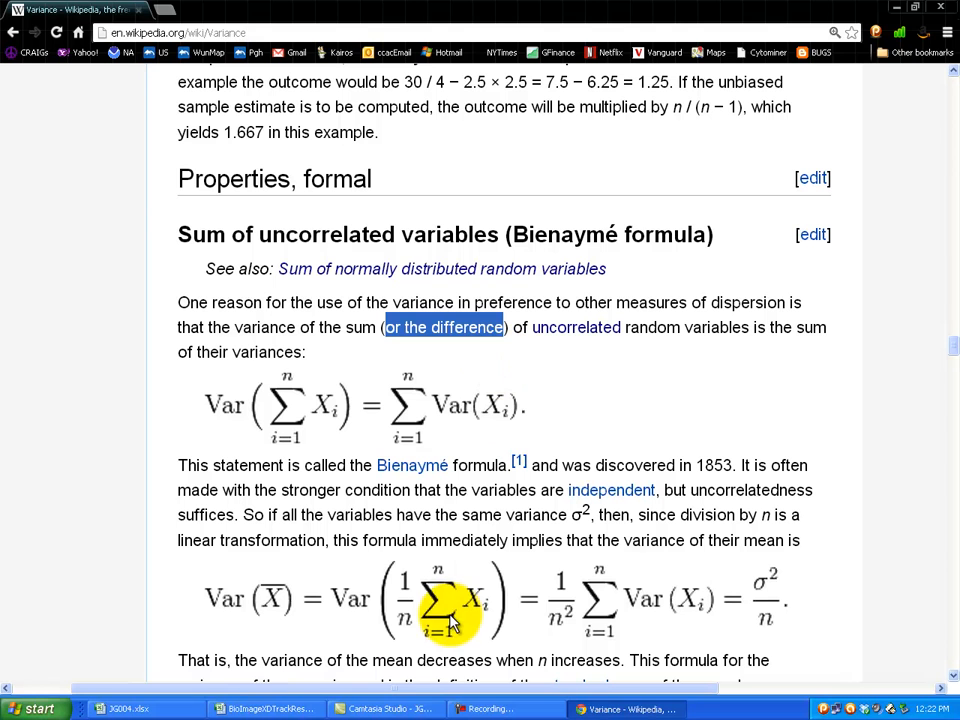
click(268, 708)
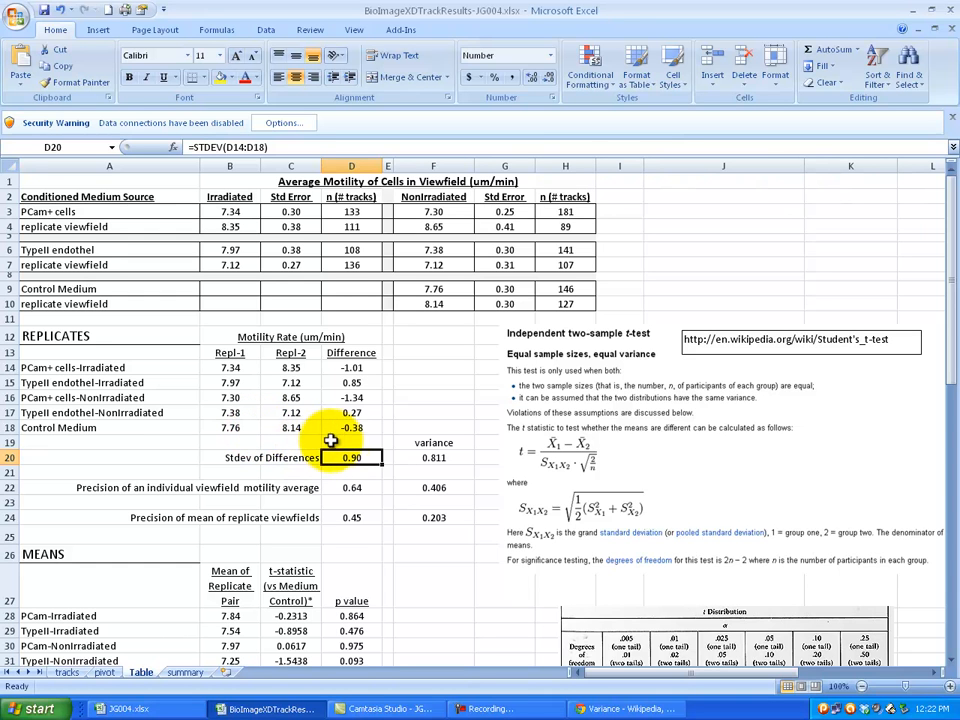
Examine the formulas for the variance of the replicate differences and for the variance and precision of an individual viewfield average
click(410, 457)
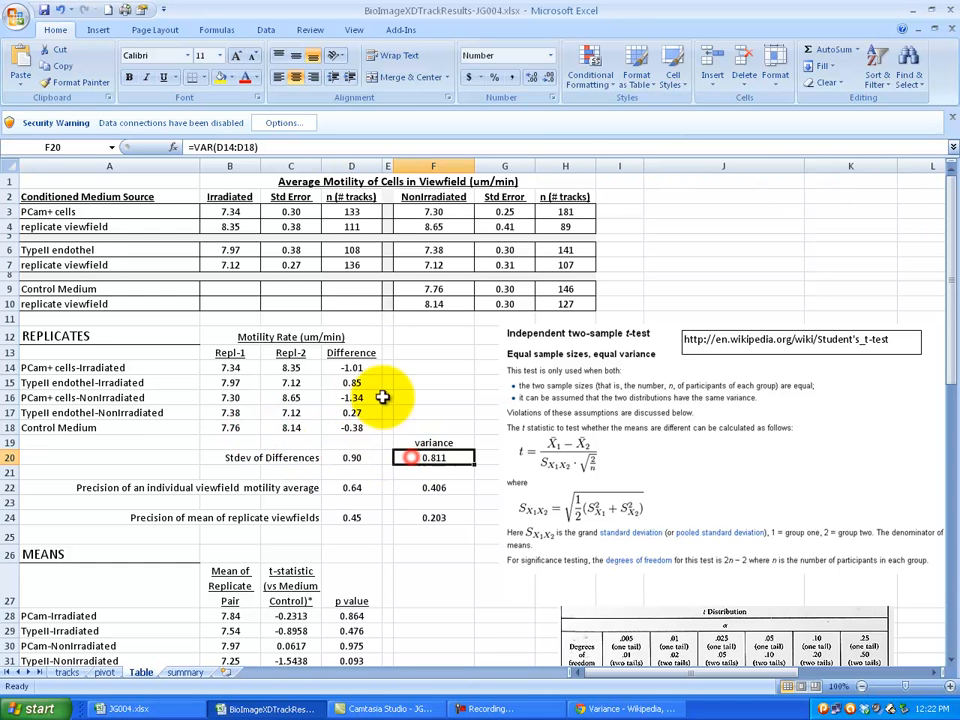
click(241, 147)
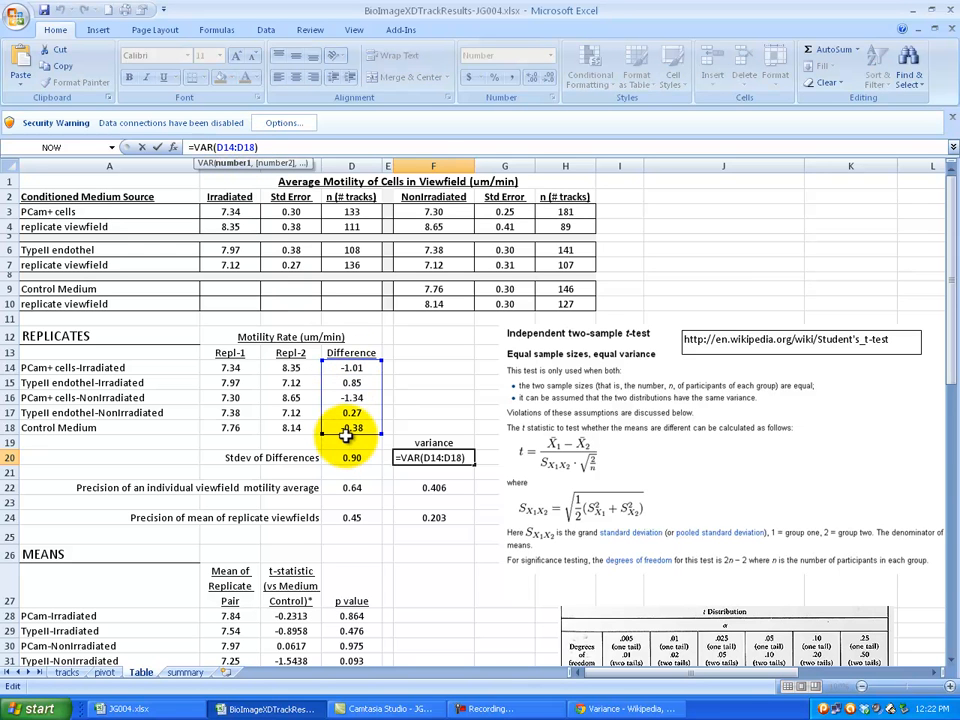
click(414, 452)
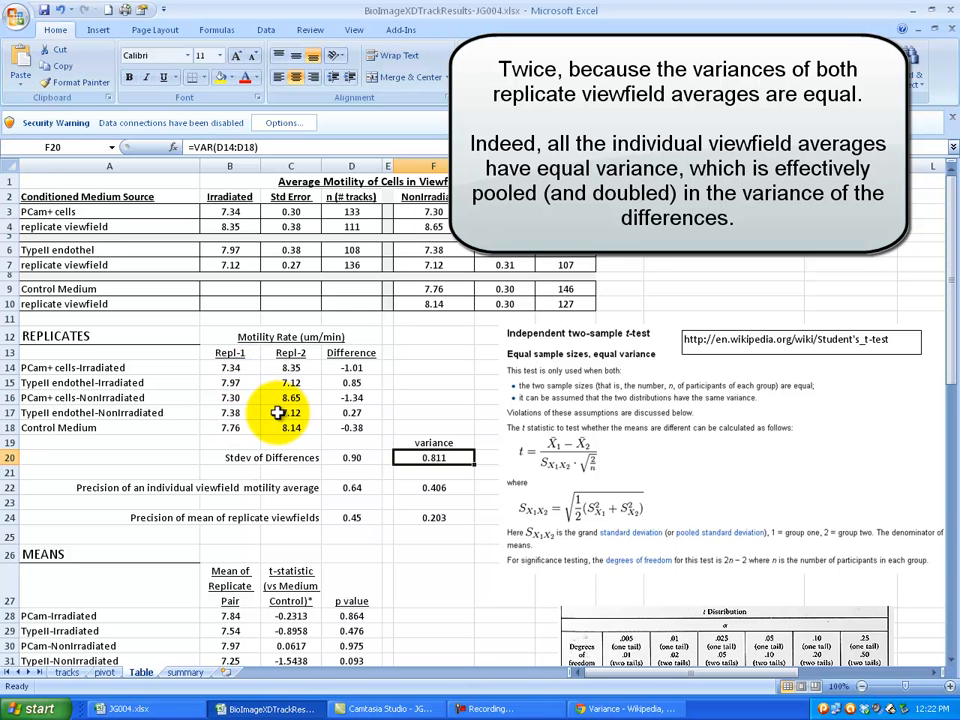
click(437, 490)
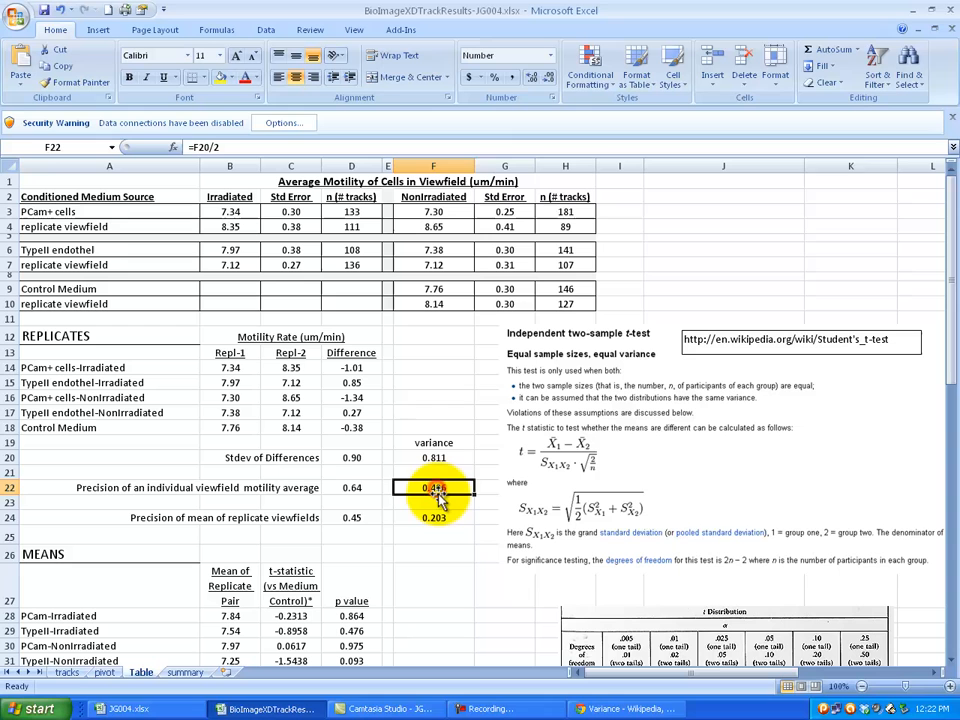
click(358, 490)
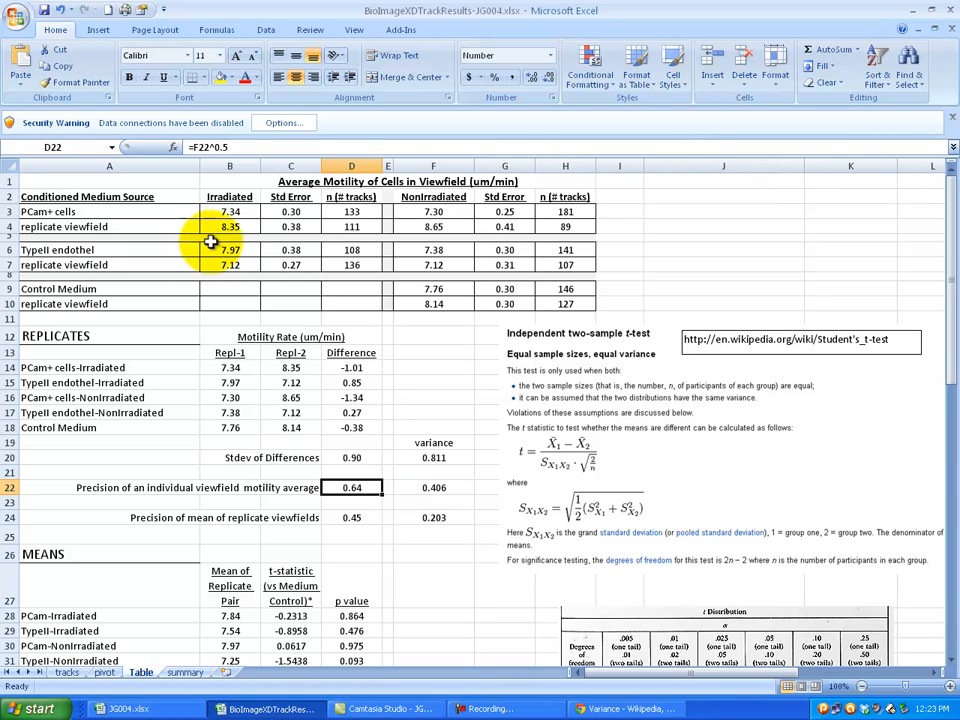
Compare the average motility values of the replicate viewfields for irradiated PCam+ cells and irradiated TypeII endothel
click(229, 211)
click(226, 227)
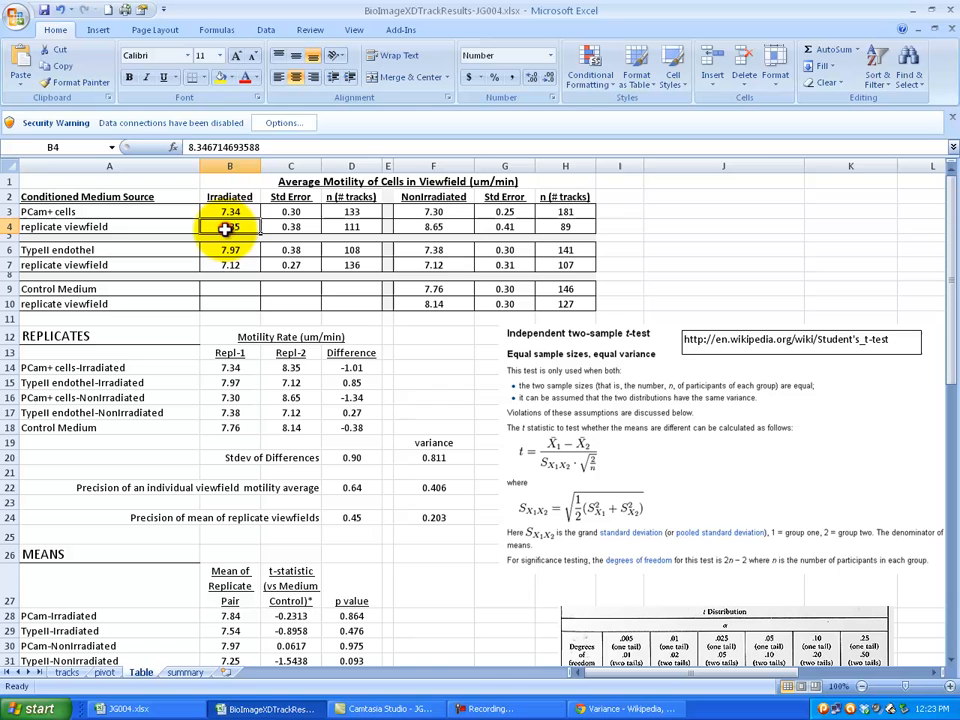
click(229, 250)
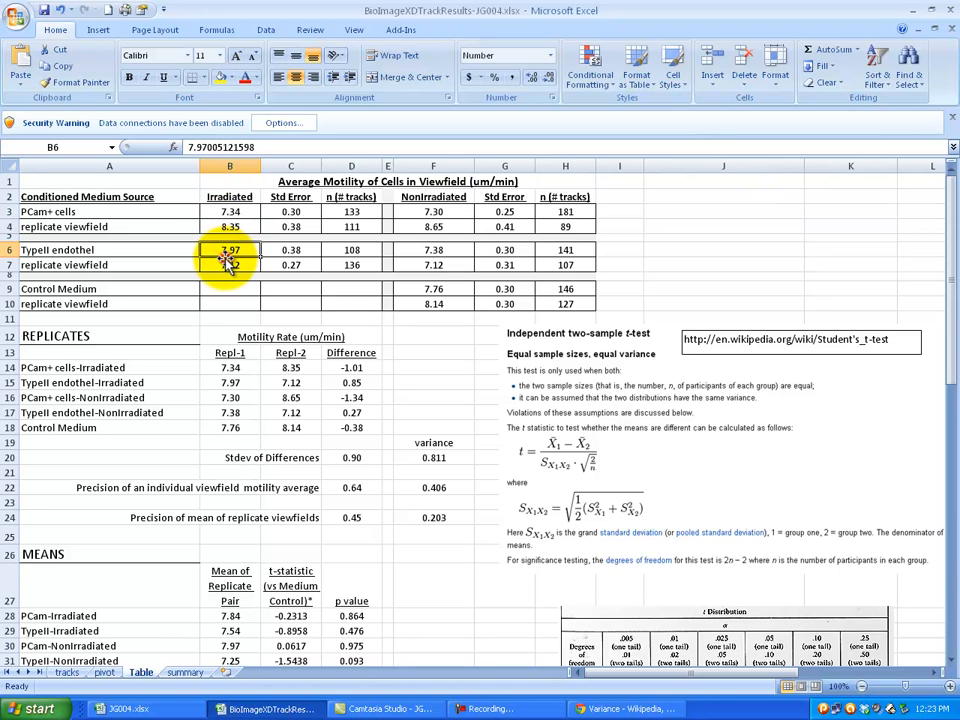
click(227, 264)
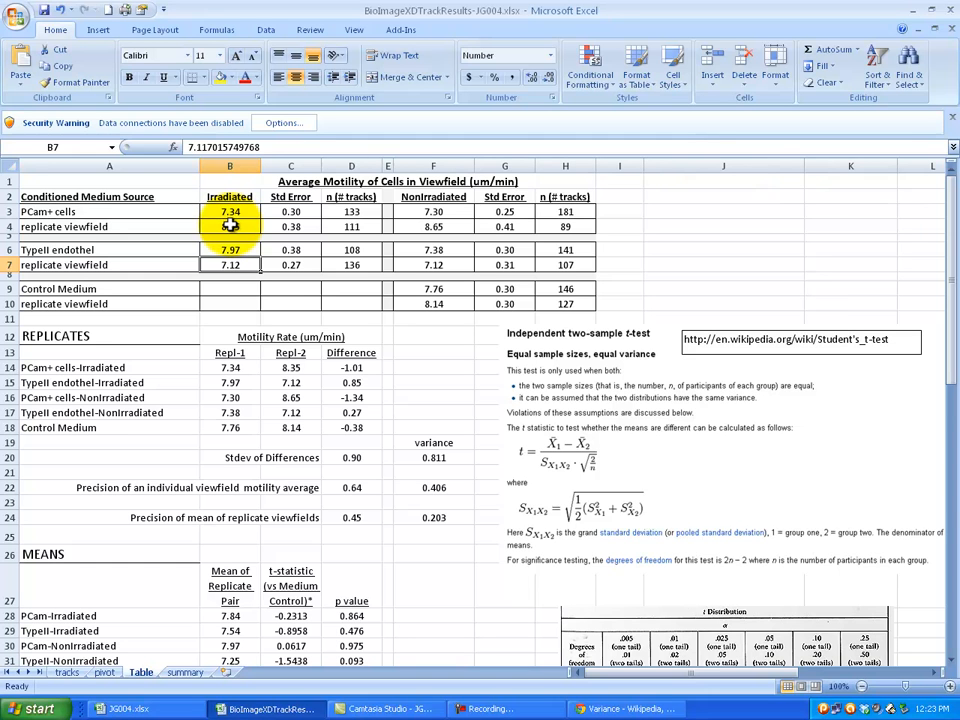
Examine the formulas for the precision of the mean of replicate viewfields and for the mean of the PCam-Irradiated replicate pair
click(351, 516)
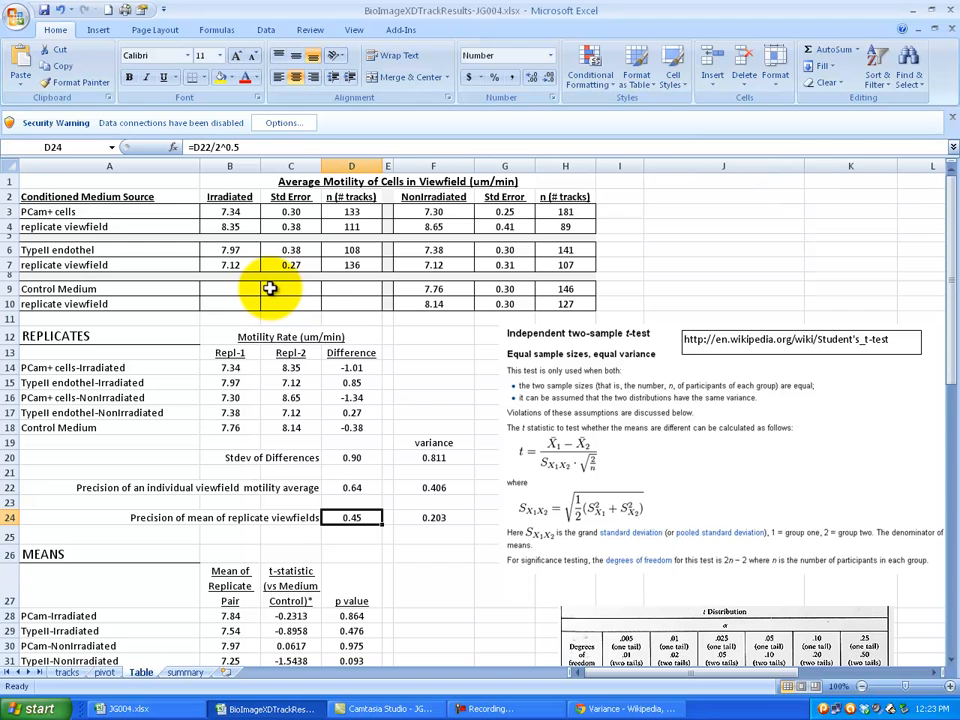
key(Down)
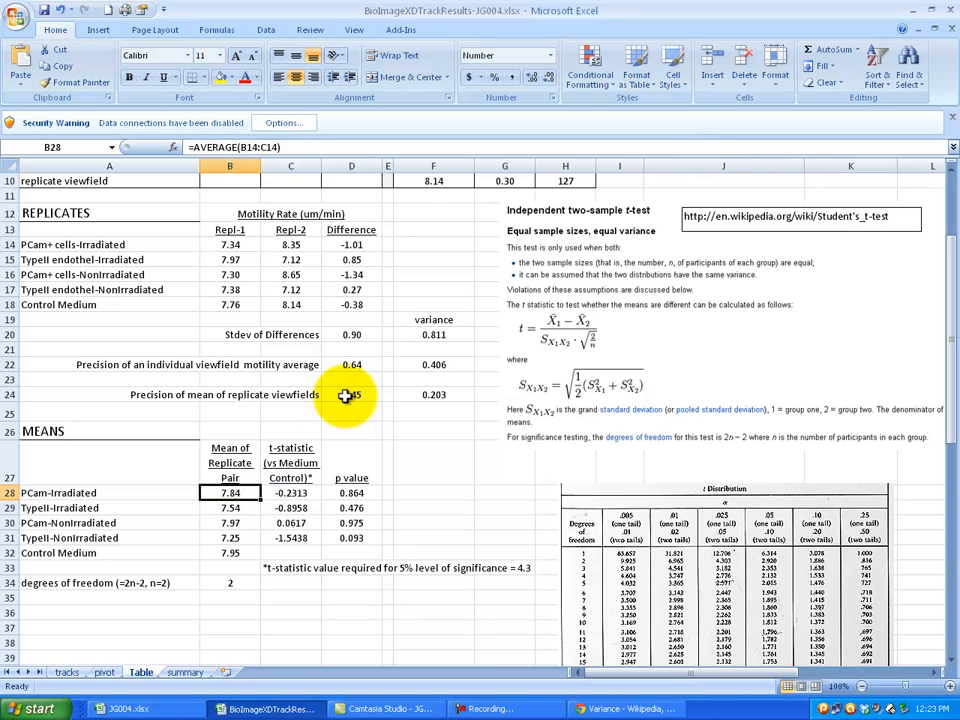
click(344, 396)
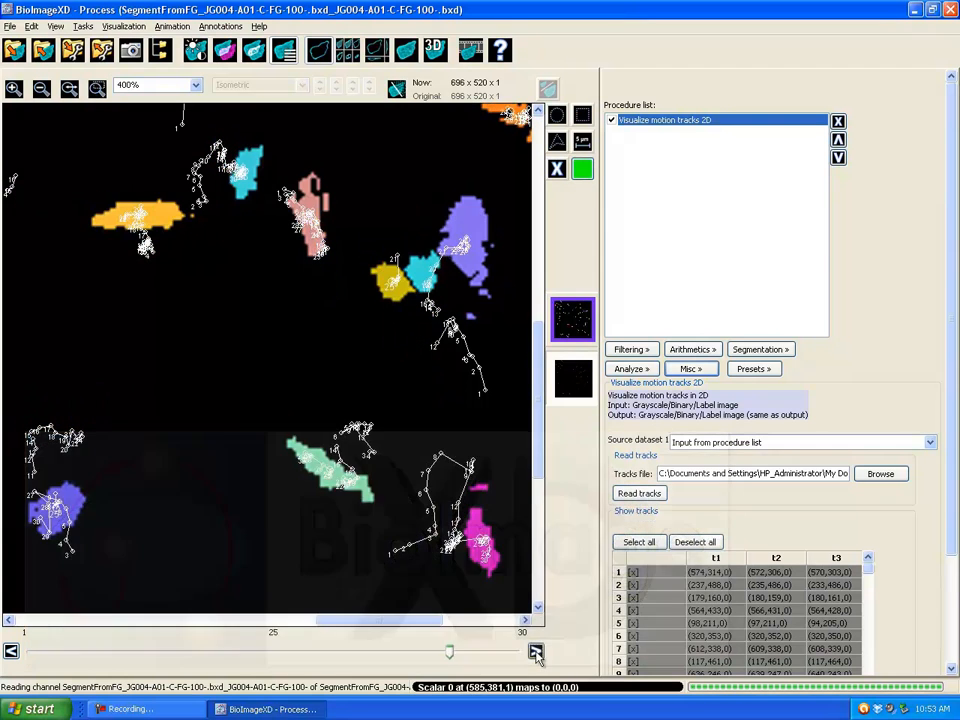
In BioImageXD, step the 2D motion track visualization of the segmented A01 dataset back by one time point
click(12, 651)
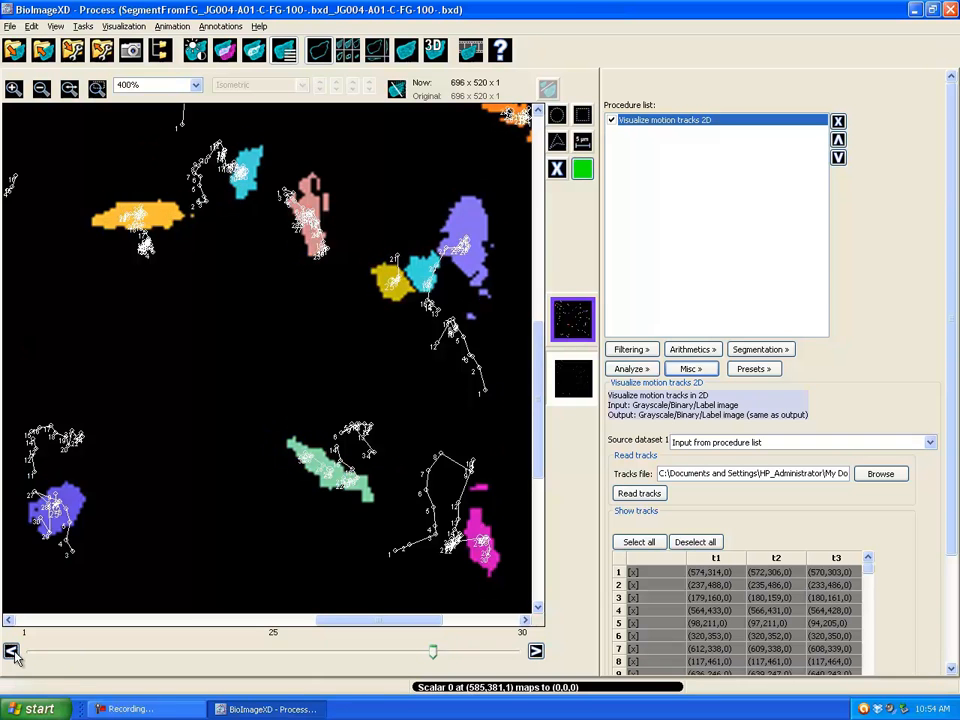